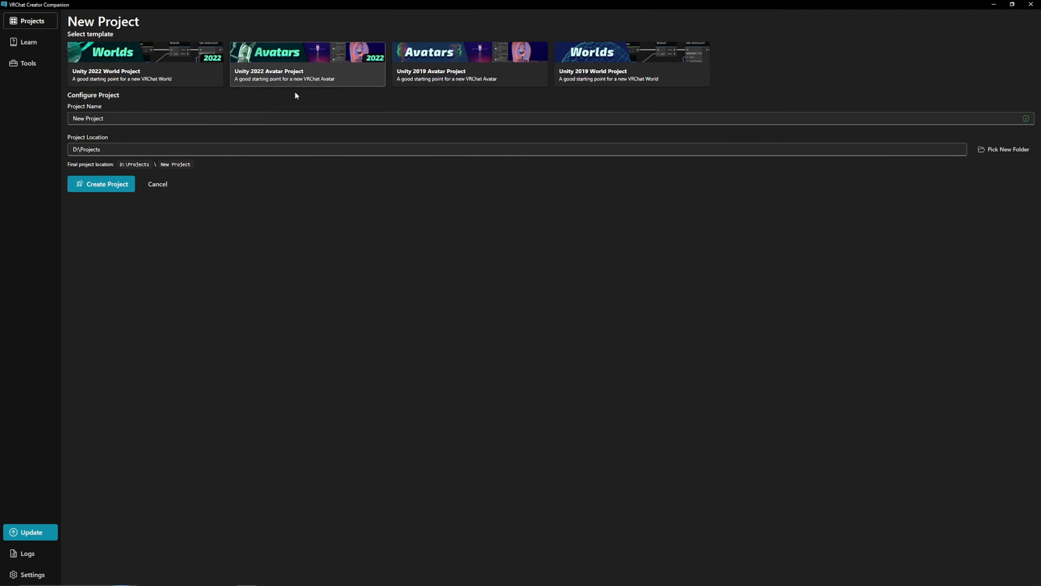
# Create a new Unity 2022 Avatar project named "Lulla by Skittie _test_" in D:\Projects
pyautogui.click(123, 117)
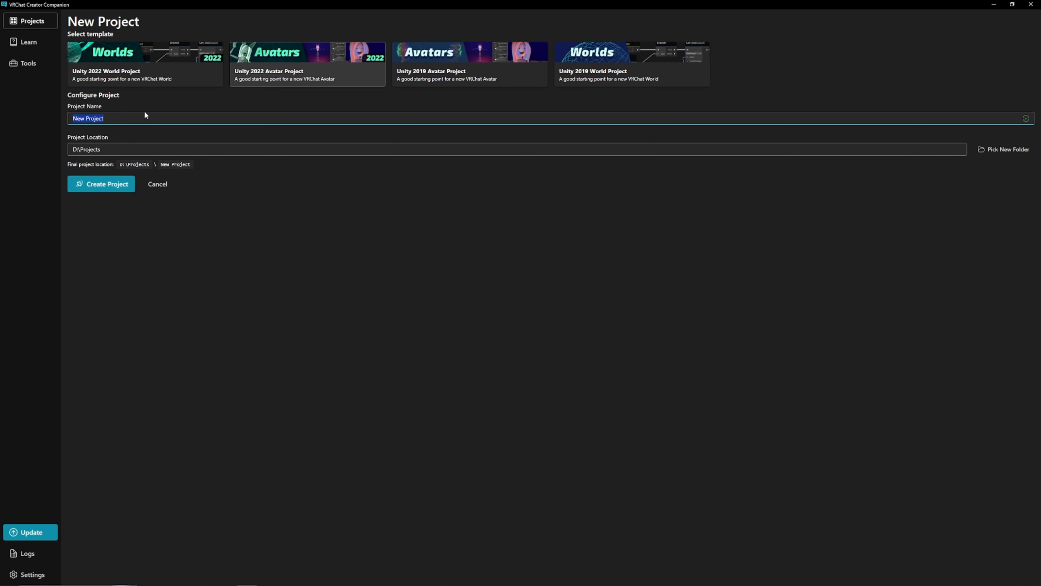
pyautogui.write('Lulla')
pyautogui.write('by Skittie _test_')
pyautogui.click(102, 183)
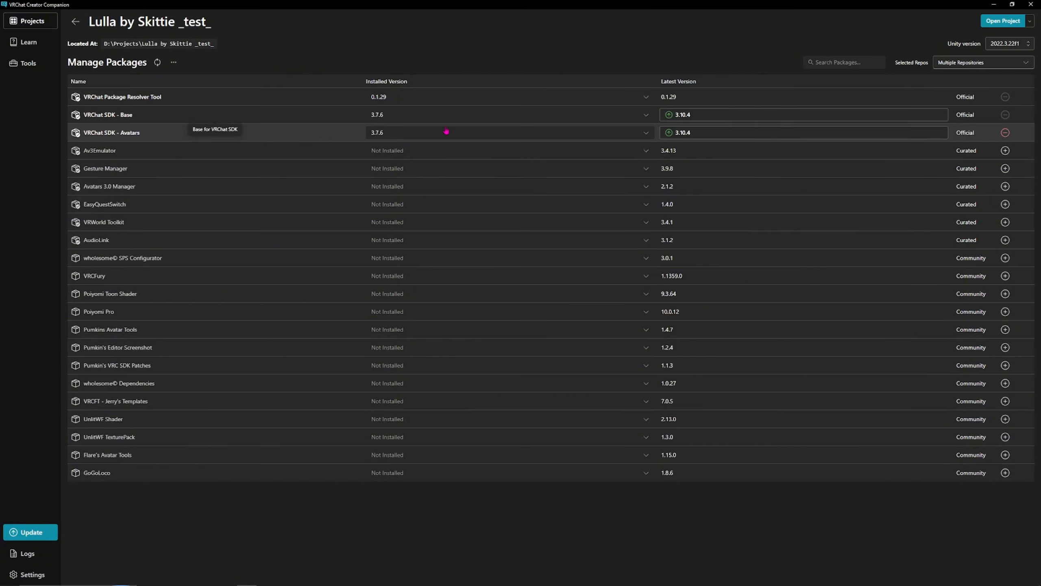
# Upgrade the VRChat SDK - Base package to version 3.10.4 and confirm the project change
pyautogui.click(762, 119)
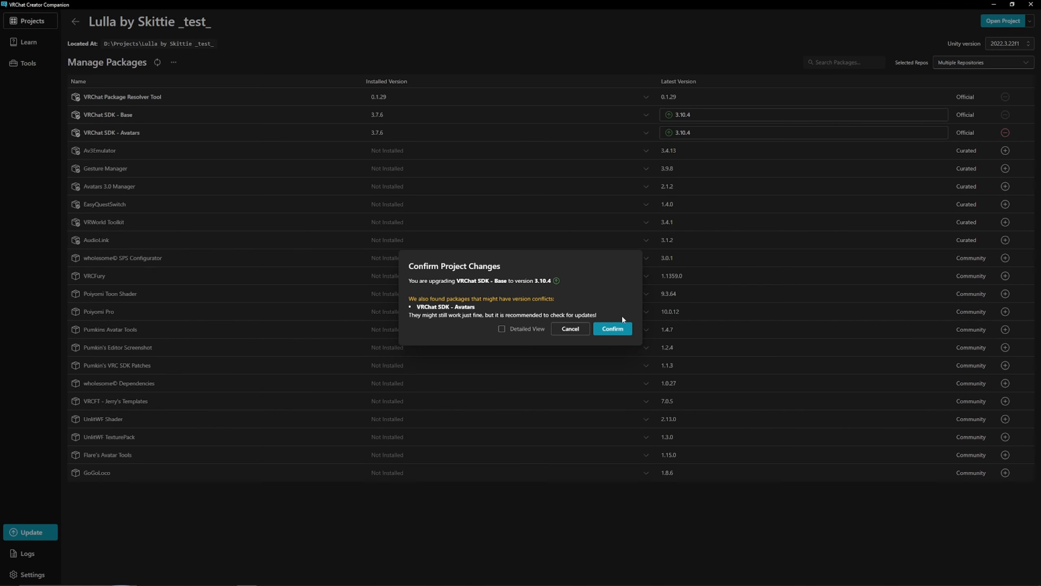
pyautogui.click(615, 329)
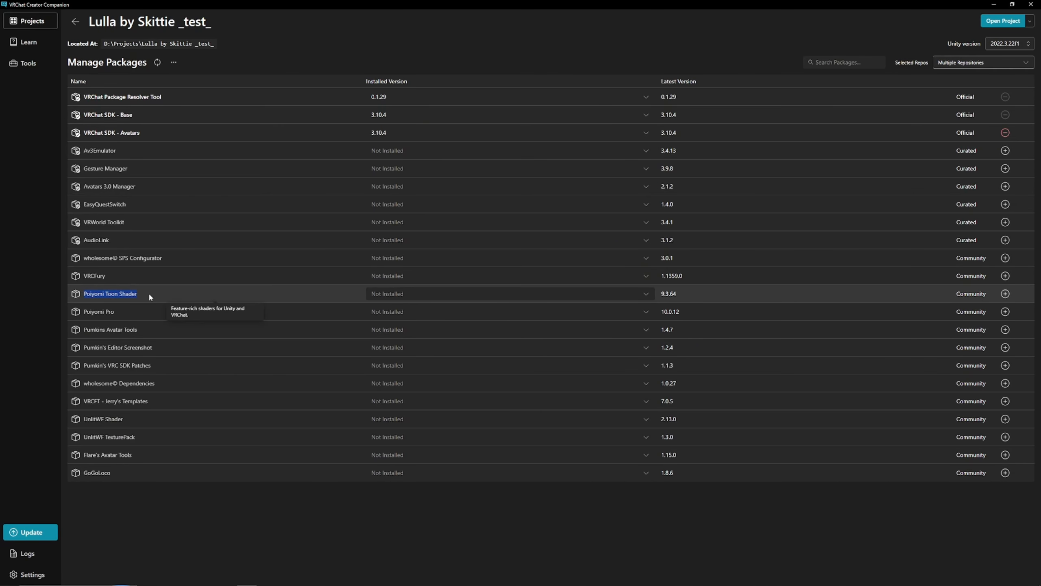
# Add the Poiyomi Toon Shader, VRCFury, GoGoLoco and VRCFT - Jerry's Templates packages, then open the project
pyautogui.click(1005, 293)
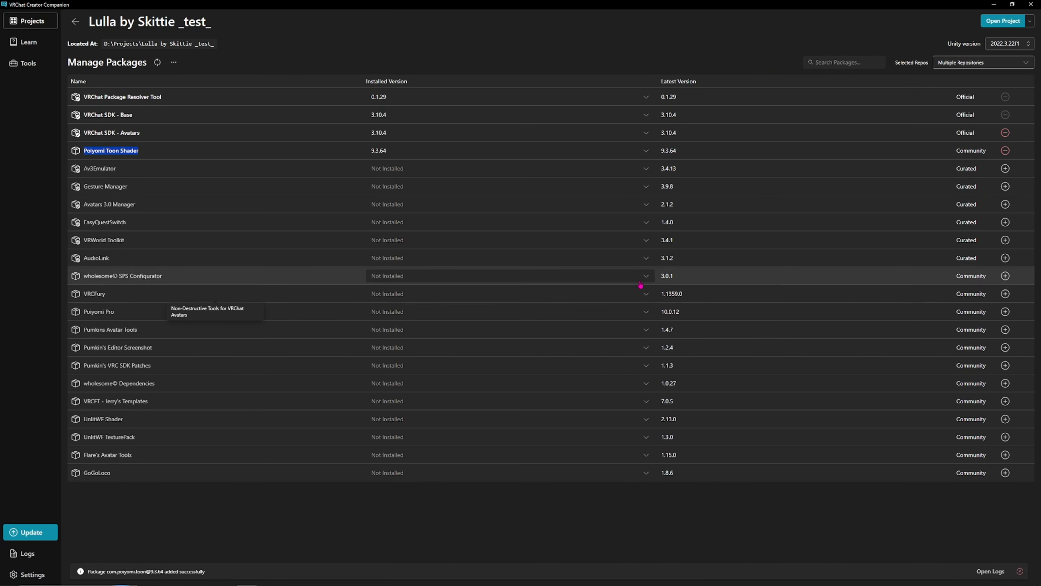
pyautogui.click(1005, 294)
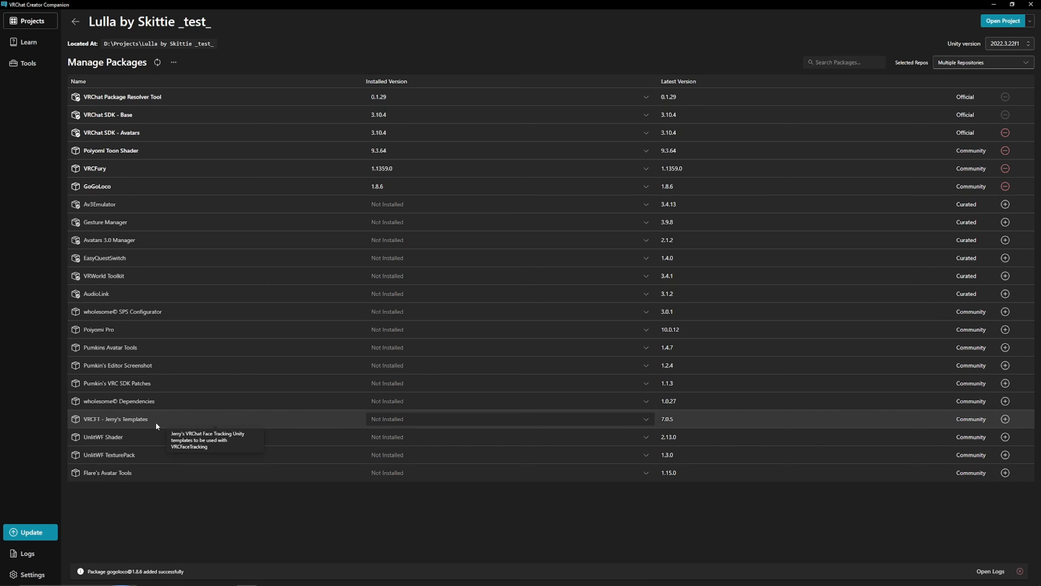
pyautogui.click(1005, 419)
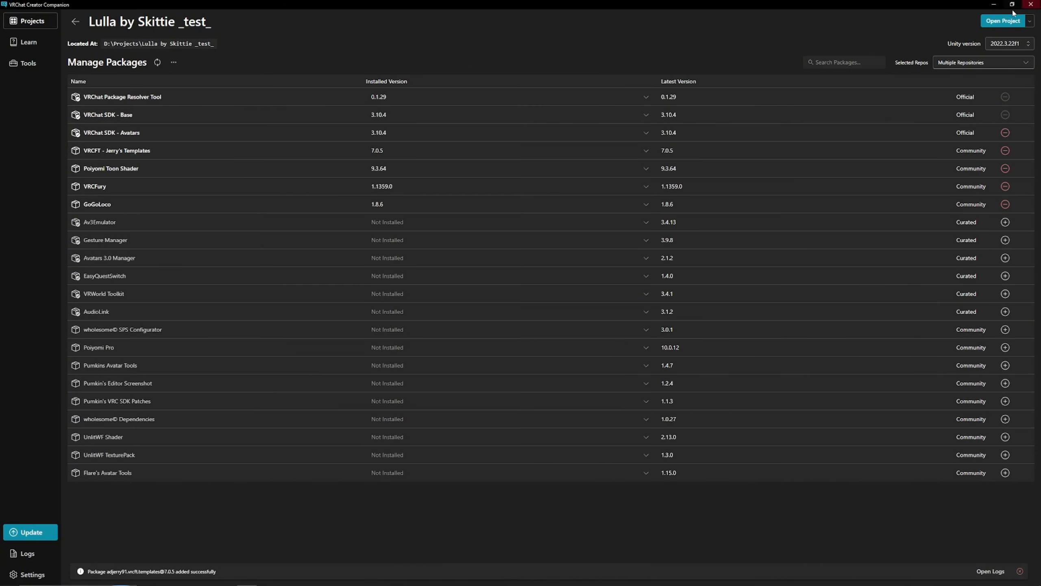
pyautogui.click(1001, 23)
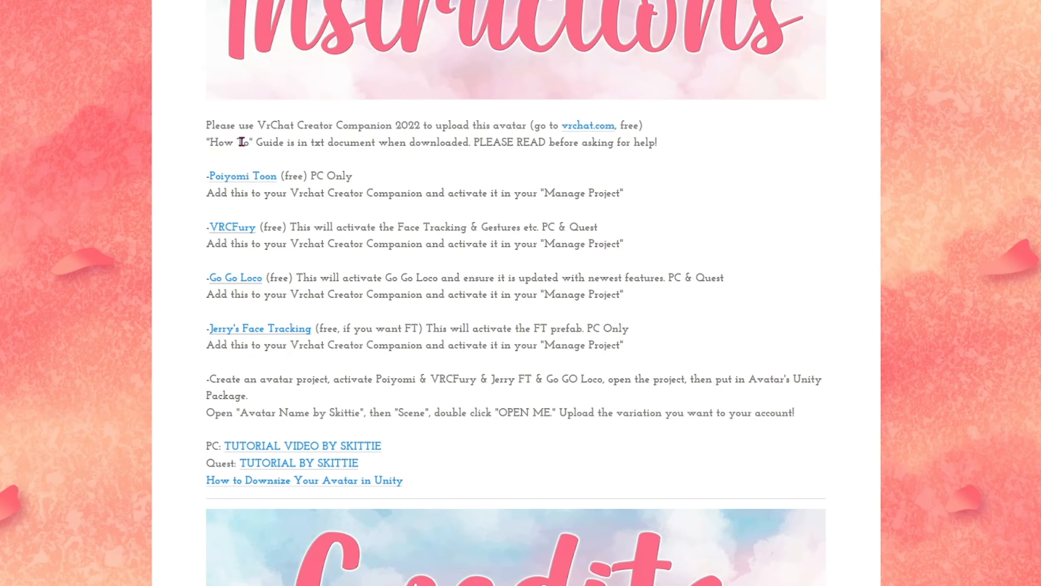
# Read the avatar's setup instructions on the store page
pyautogui.moveTo(206, 126); pyautogui.dragTo(789, 491)
pyautogui.click(753, 264)
pyautogui.moveTo(206, 126); pyautogui.dragTo(587, 316)
pyautogui.click(616, 248)
pyautogui.moveTo(206, 125); pyautogui.dragTo(767, 477)
pyautogui.click(612, 224)
pyautogui.scroll(10, 620, 284)
pyautogui.scroll(-5, 602, 284)
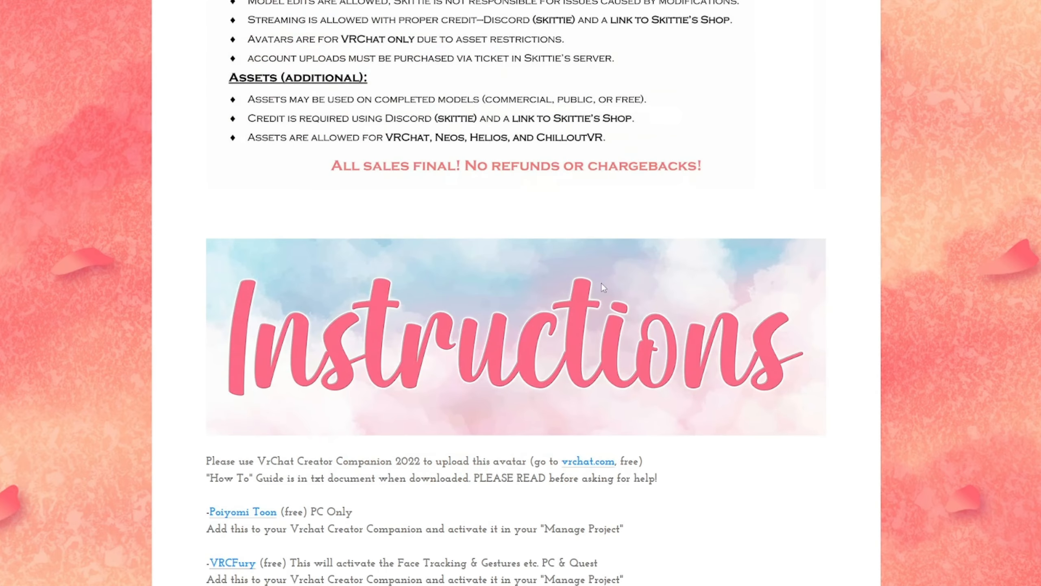
pyautogui.scroll(-8, 602, 284)
pyautogui.scroll(2, 578, 279)
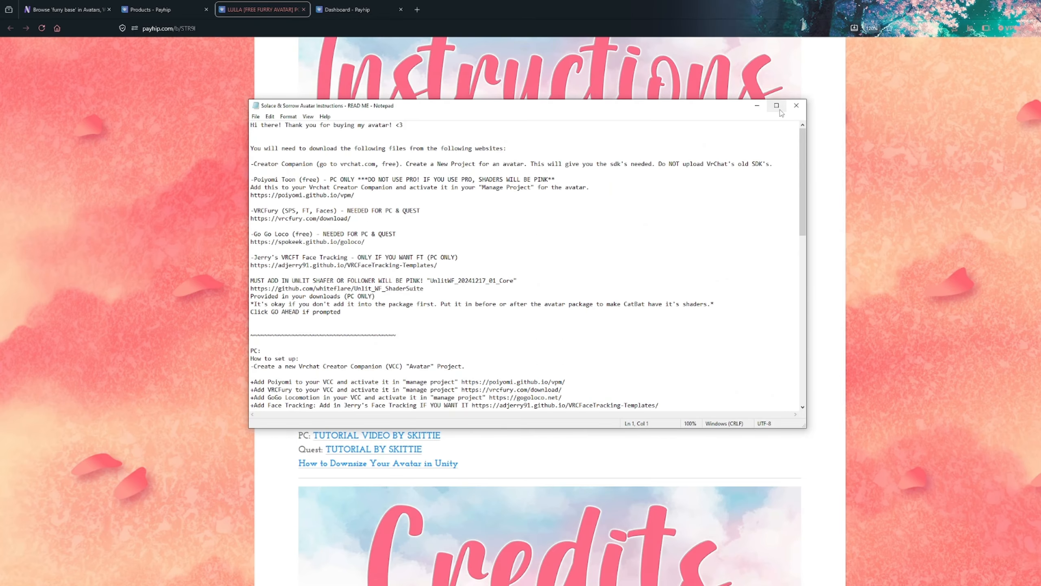
# Read through the avatar's README setup instructions in the maximized Notepad window
pyautogui.click(779, 107)
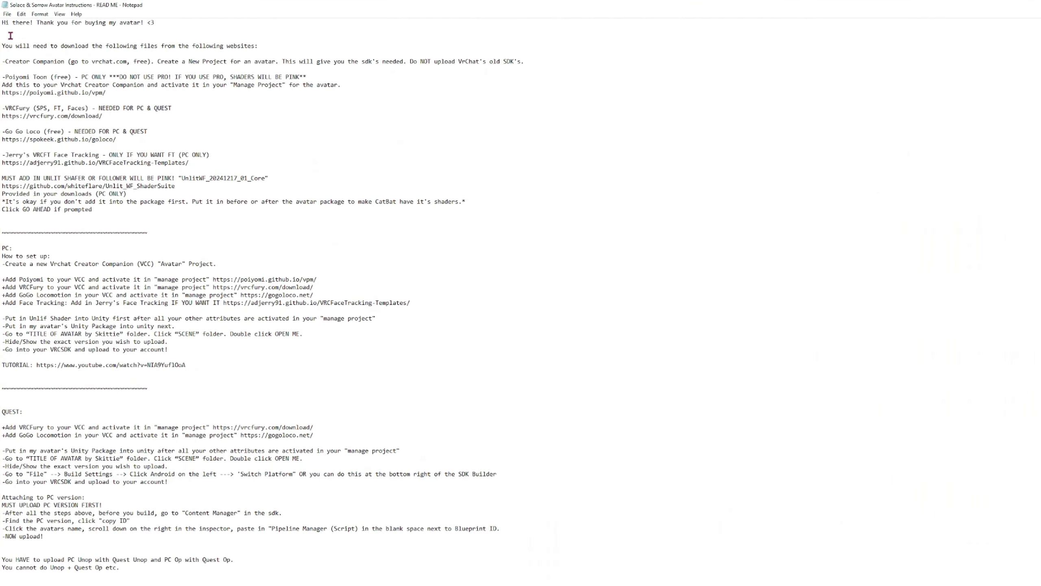
pyautogui.moveTo(2, 22); pyautogui.dragTo(304, 381)
pyautogui.click(221, 233)
pyautogui.scroll(-4, 49, 31)
pyautogui.scroll(4, 34, 38)
pyautogui.scroll(-7, 155, 119)
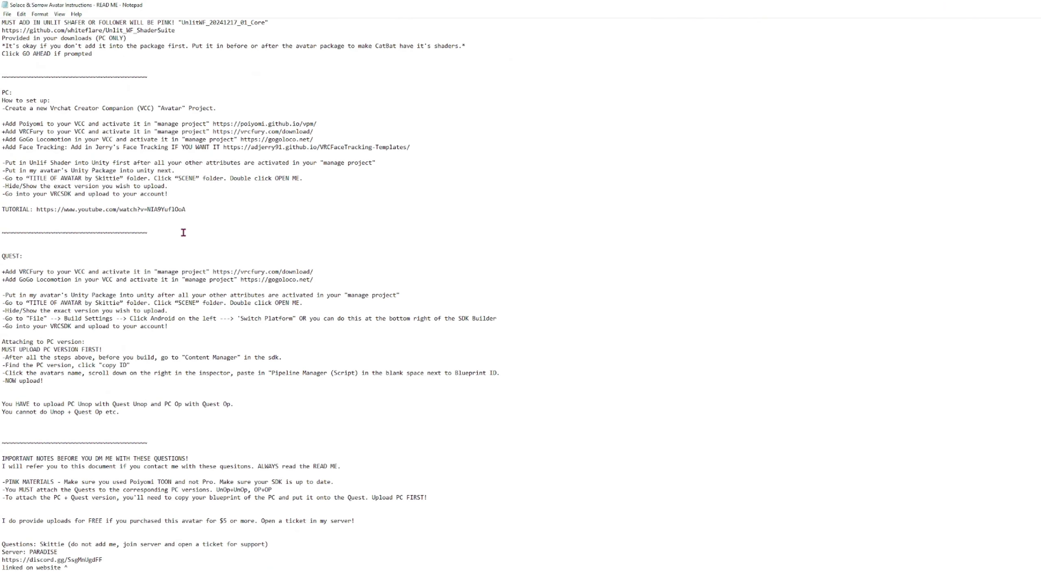
pyautogui.moveTo(199, 216); pyautogui.dragTo(2, 94)
pyautogui.click(131, 246)
pyautogui.moveTo(410, 519); pyautogui.dragTo(2, 450)
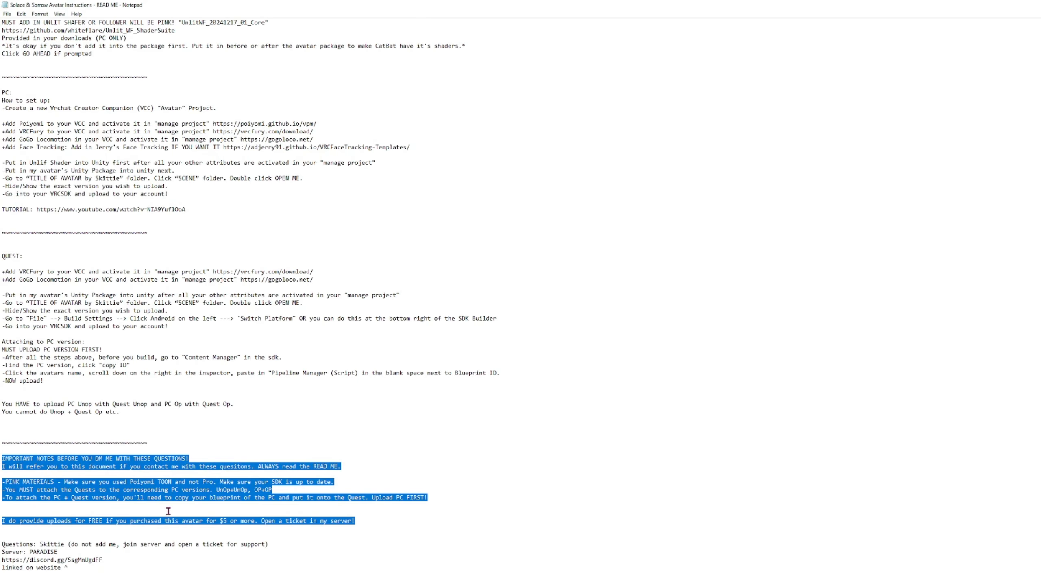
pyautogui.moveTo(209, 451); pyautogui.dragTo(2, 451)
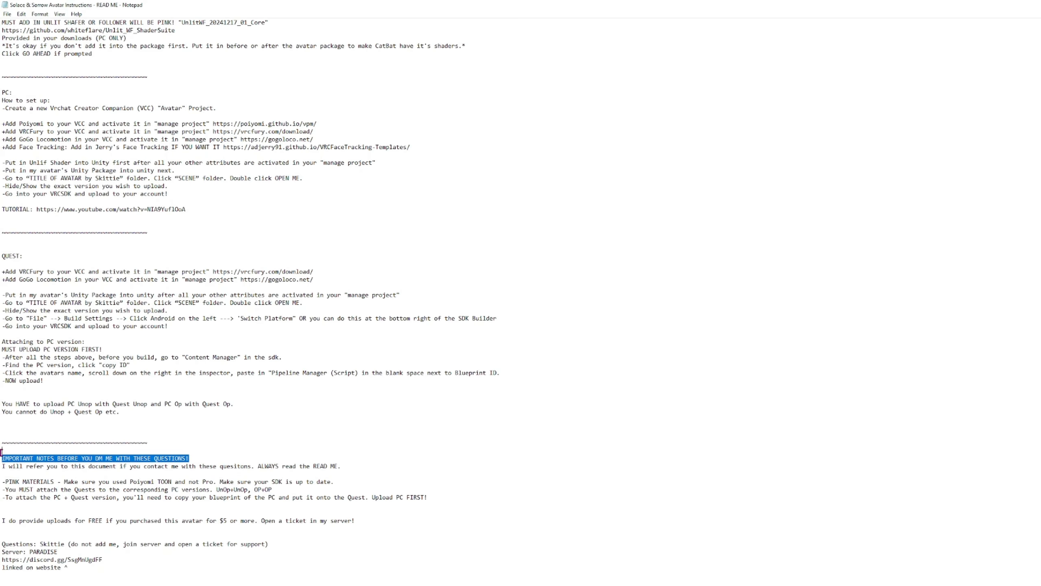
pyautogui.moveTo(69, 567); pyautogui.dragTo(1, 4)
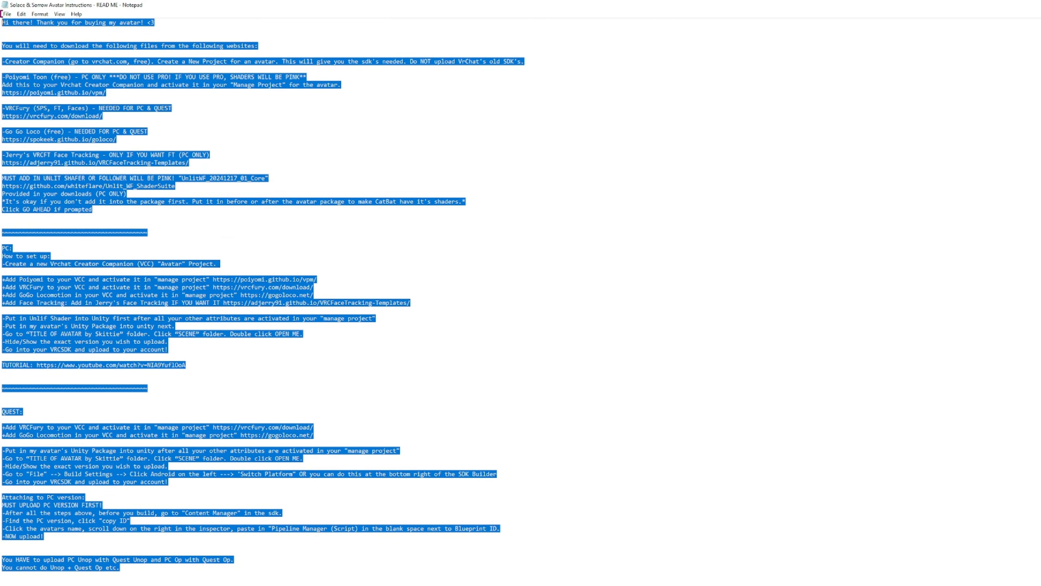
pyautogui.click(50, 61)
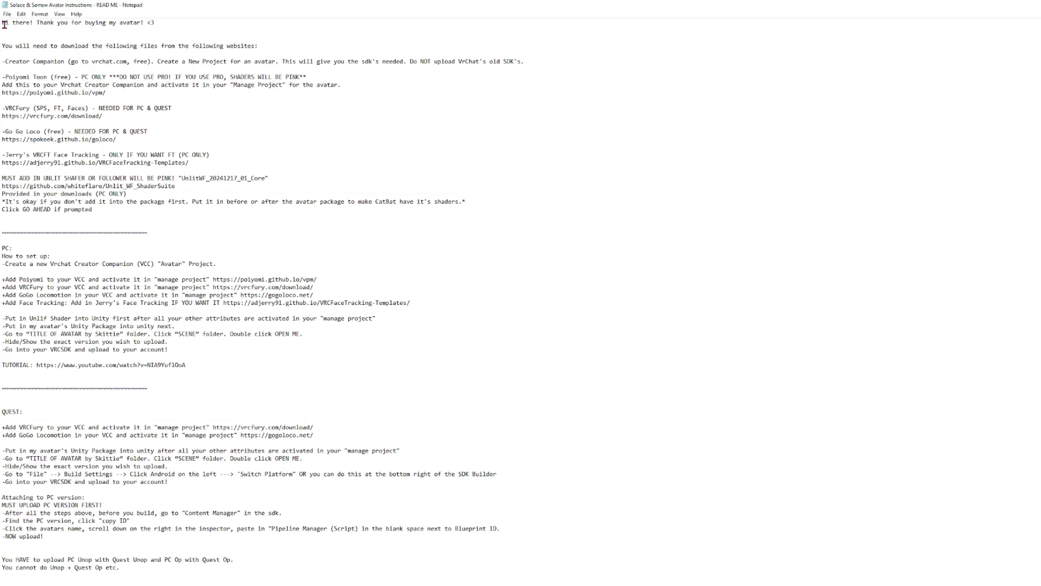
pyautogui.moveTo(2, 22); pyautogui.dragTo(414, 584)
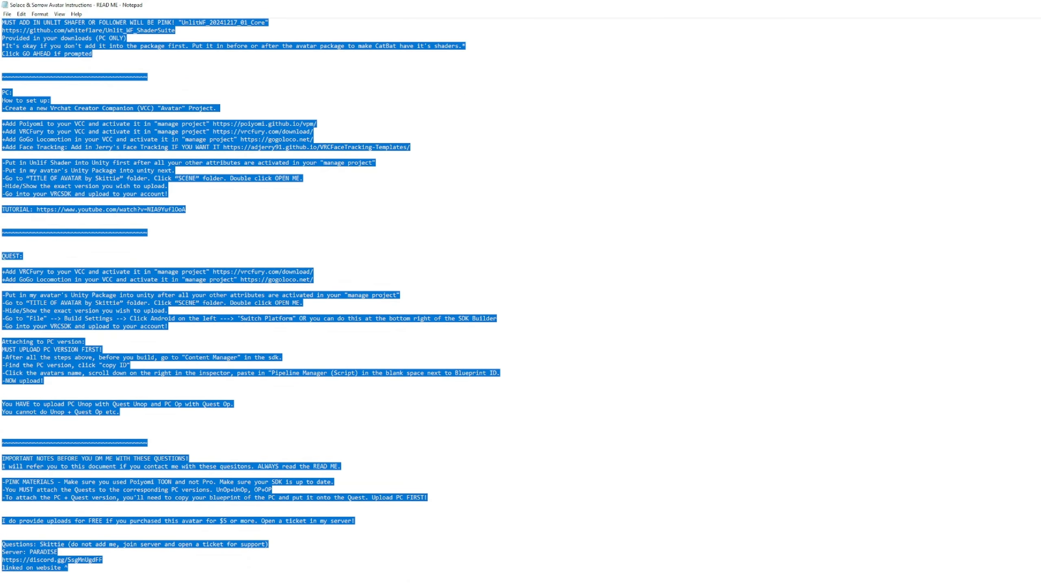
pyautogui.click(312, 428)
pyautogui.scroll(7, 197, 233)
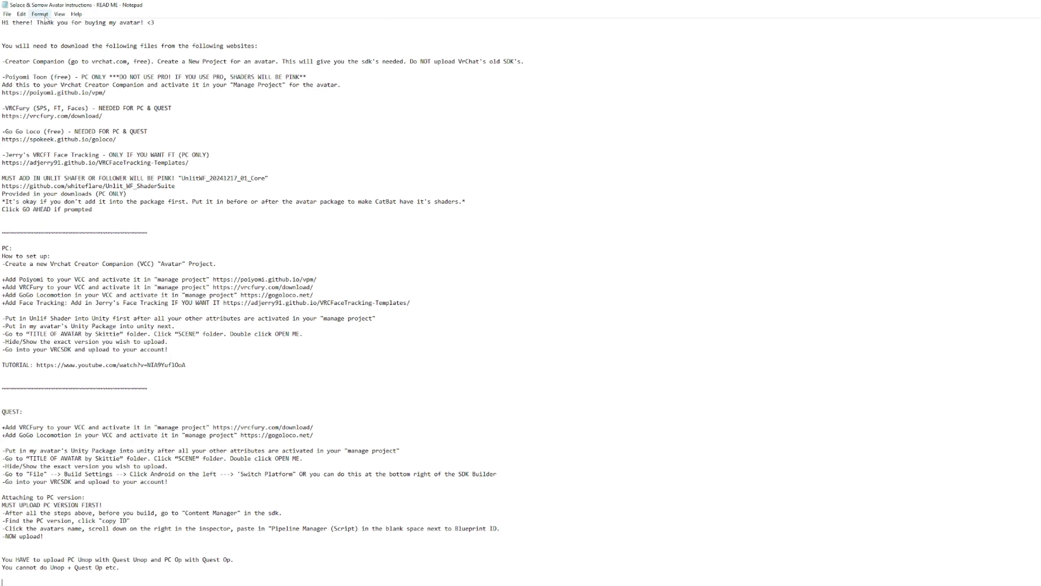
pyautogui.hotkey('ctrl', 'a')
pyautogui.scroll(-5, 437, 458)
pyautogui.scroll(3, 436, 457)
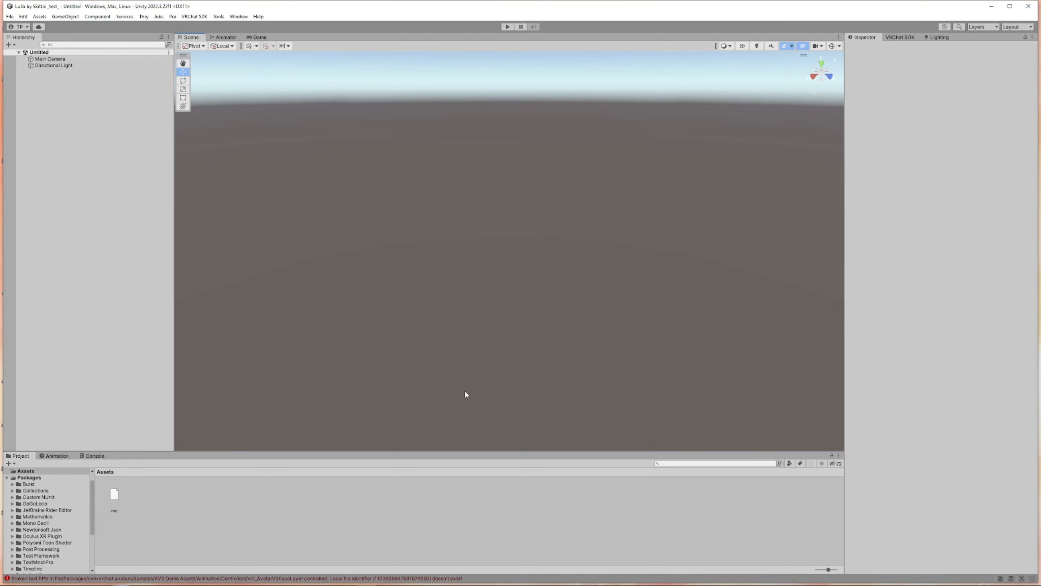
# Import the Lulla by Skittie PC package into the project assets with all items included
pyautogui.moveTo(440, 453); pyautogui.dragTo(443, 423)
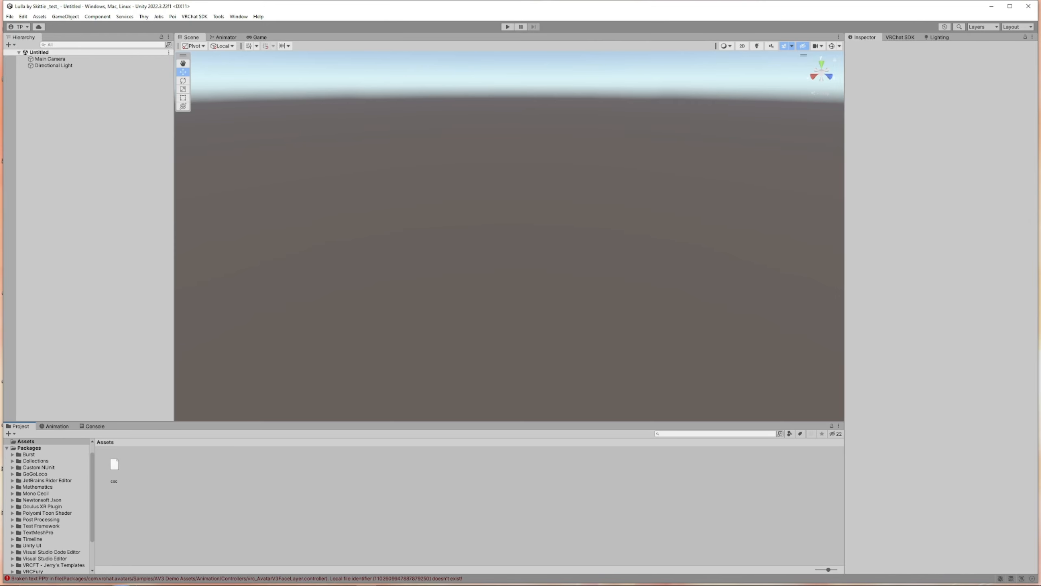
pyautogui.moveTo(460, 378); pyautogui.dragTo(417, 482)
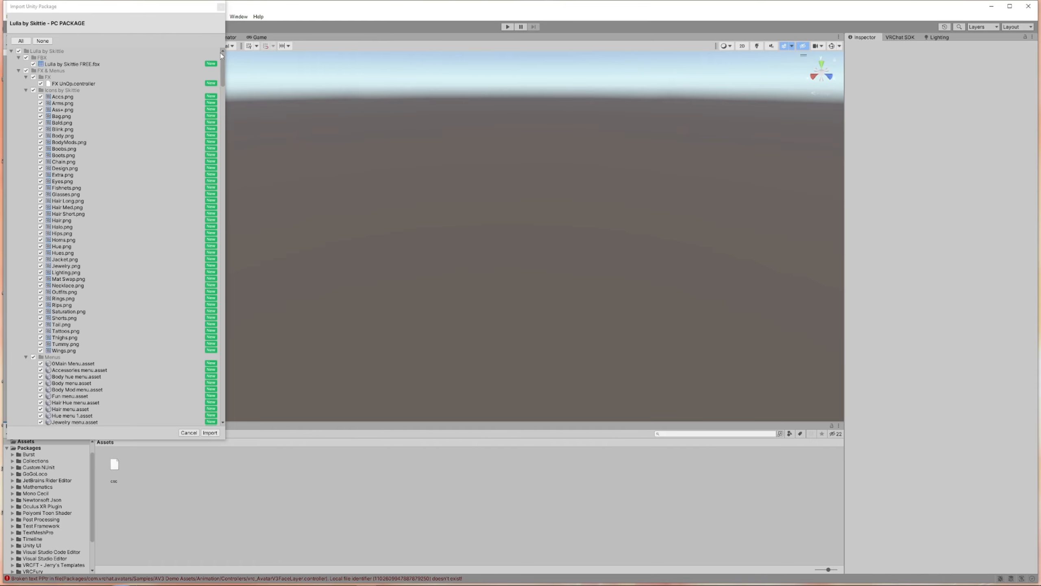
pyautogui.moveTo(223, 61); pyautogui.dragTo(213, 247)
pyautogui.scroll(20, 208, 422)
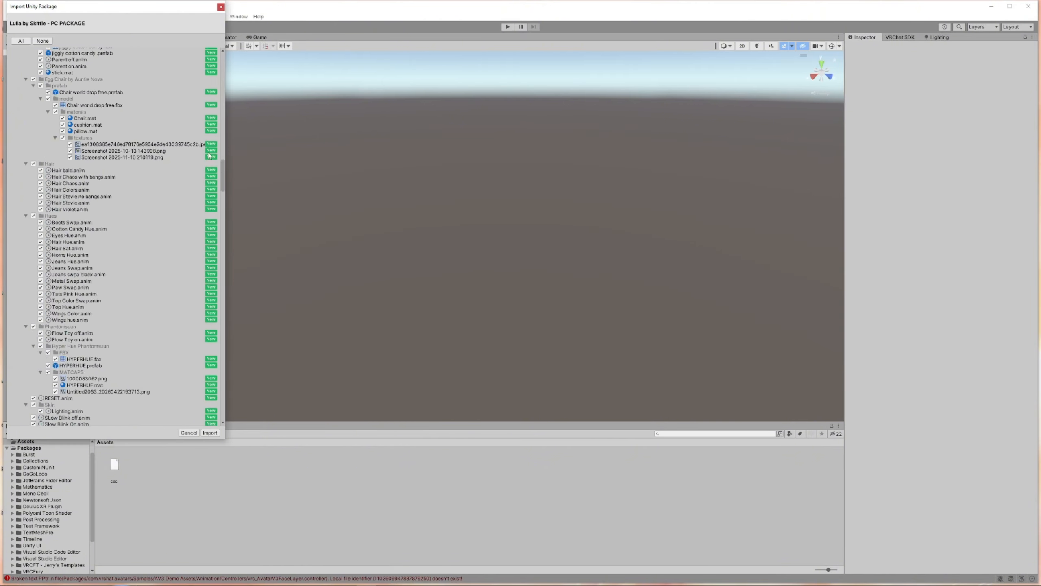
pyautogui.click(210, 433)
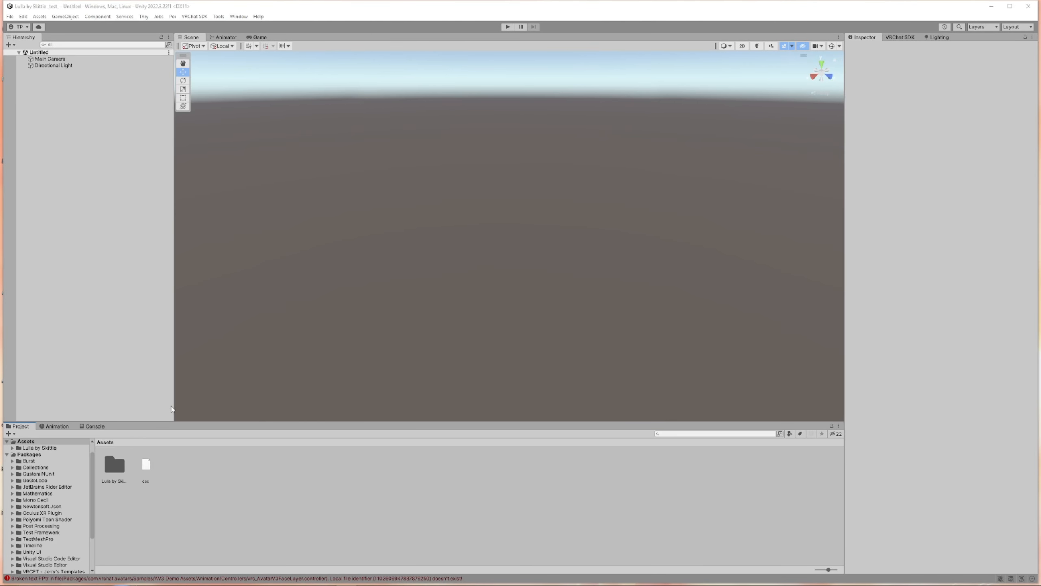
# Open the OPEN ME scene from the Lulla by Skittie Scene folder
pyautogui.moveTo(174, 408); pyautogui.dragTo(166, 408)
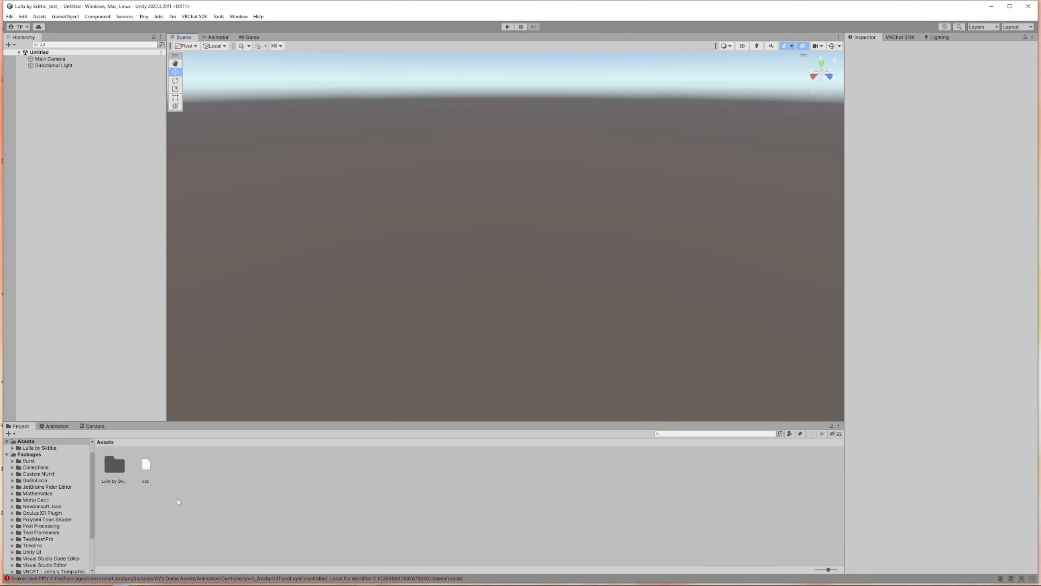
pyautogui.click(112, 468)
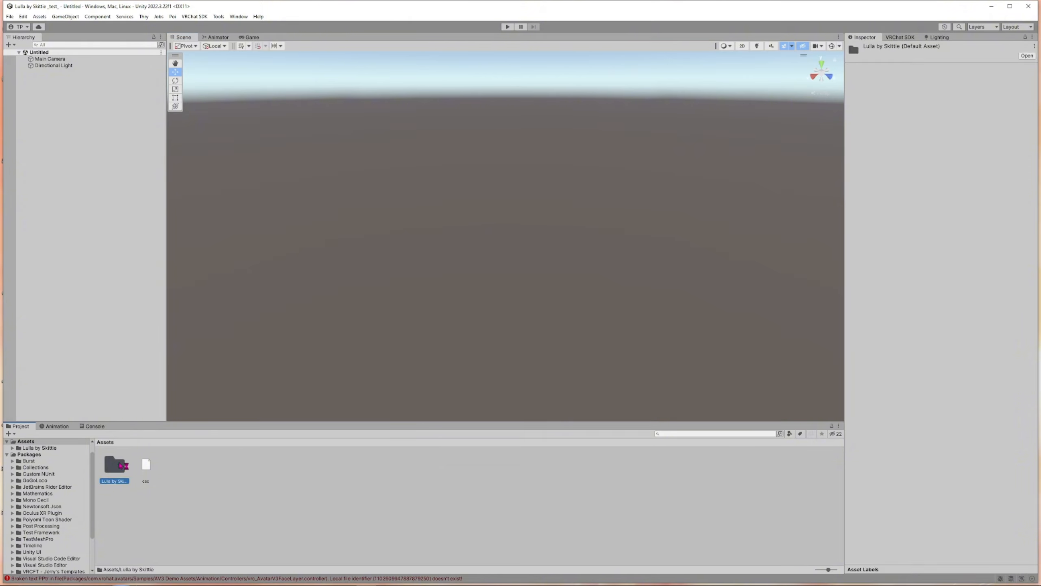
pyautogui.click(146, 465)
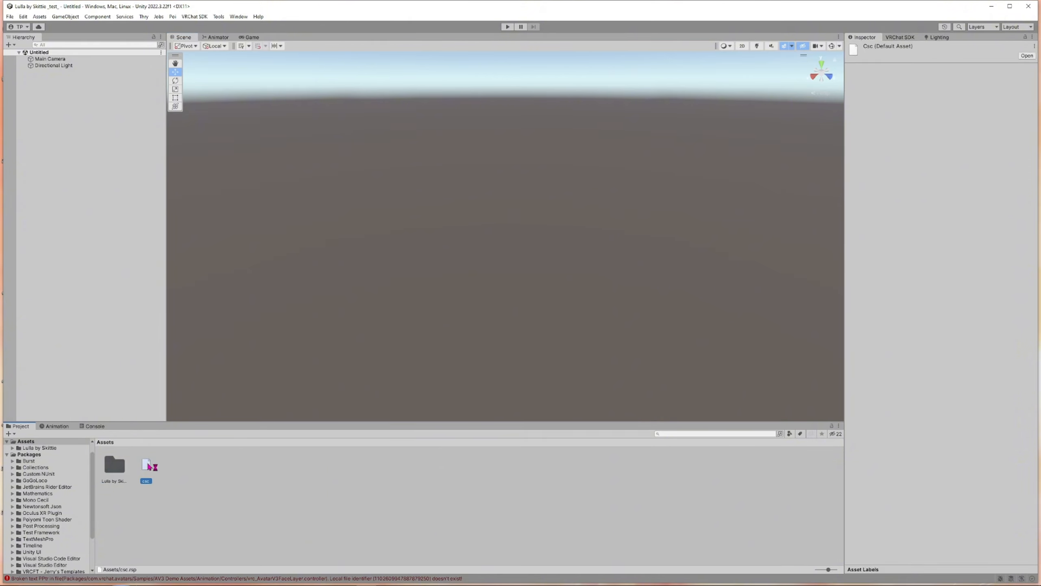
pyautogui.click(116, 470)
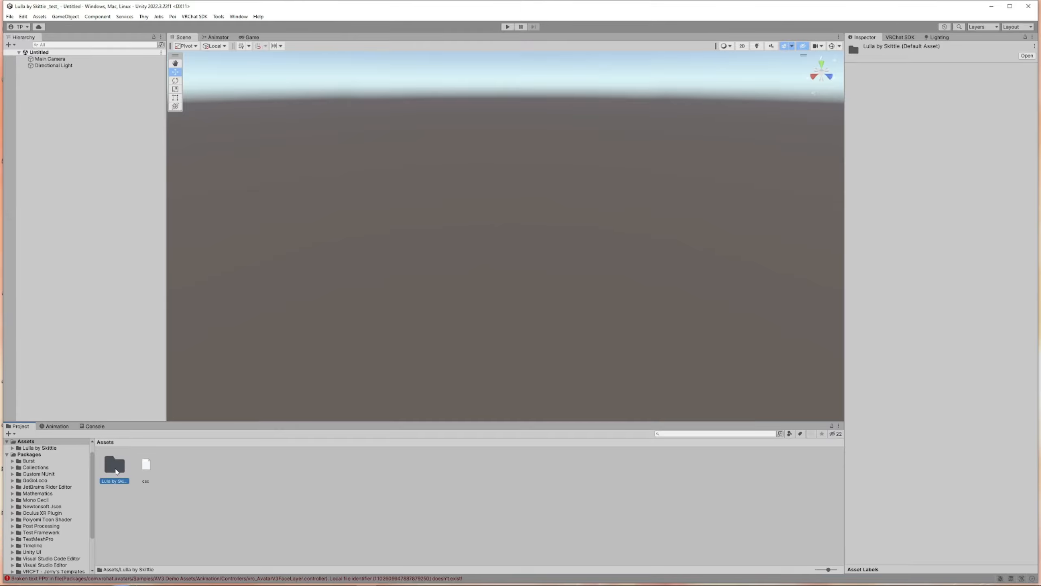
pyautogui.doubleClick(115, 468)
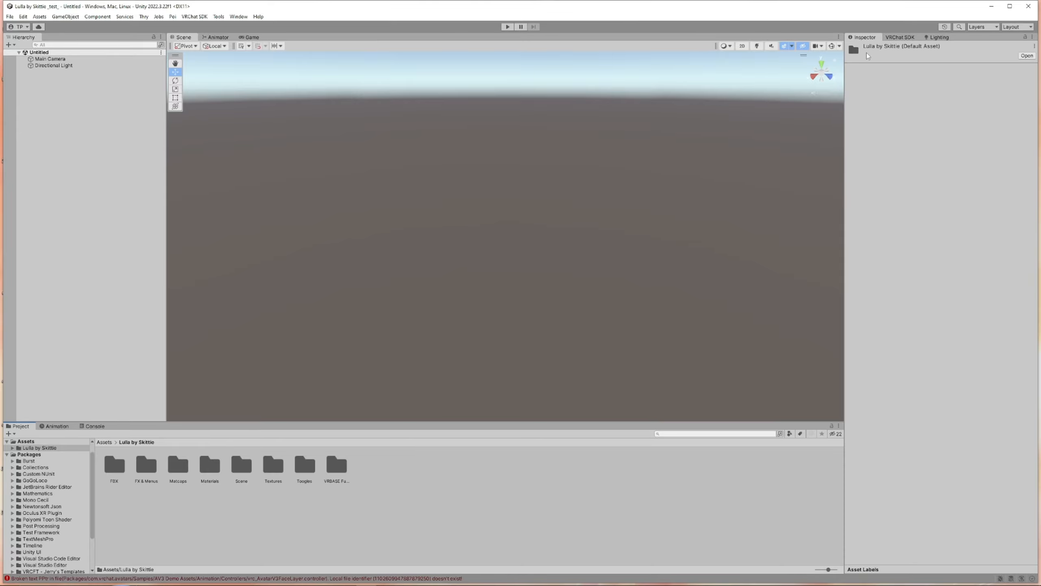
pyautogui.doubleClick(237, 475)
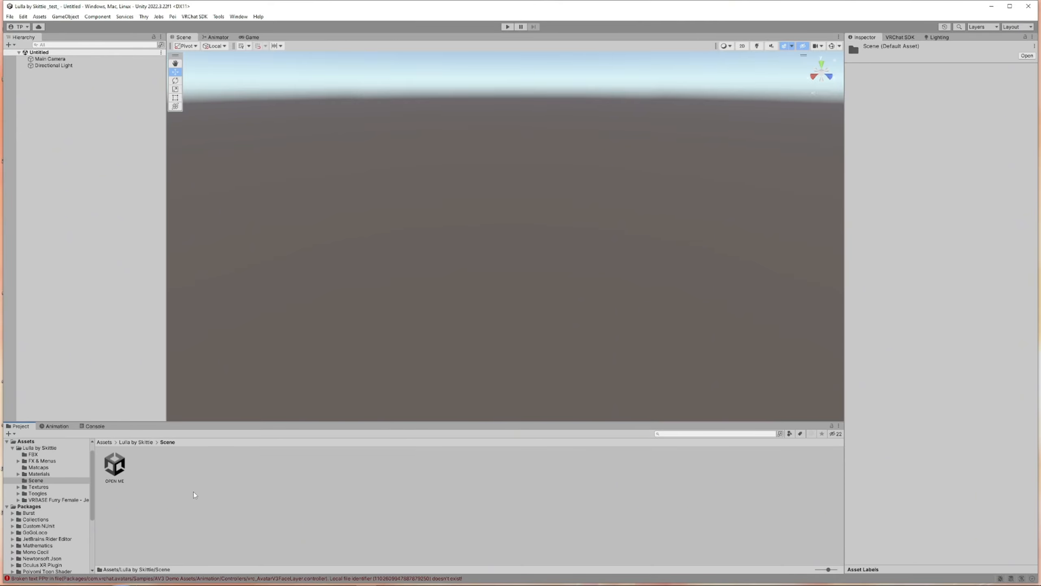
pyautogui.doubleClick(116, 465)
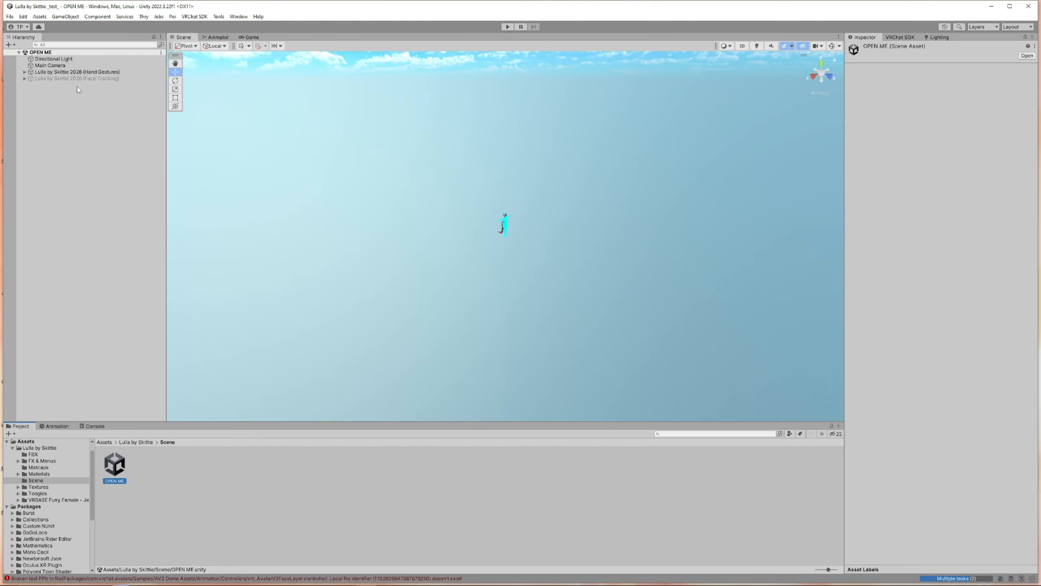
# Select the Lulla by Skittie 2026 (Hand Gestures) avatar and inspect it in the scene view
pyautogui.click(73, 72)
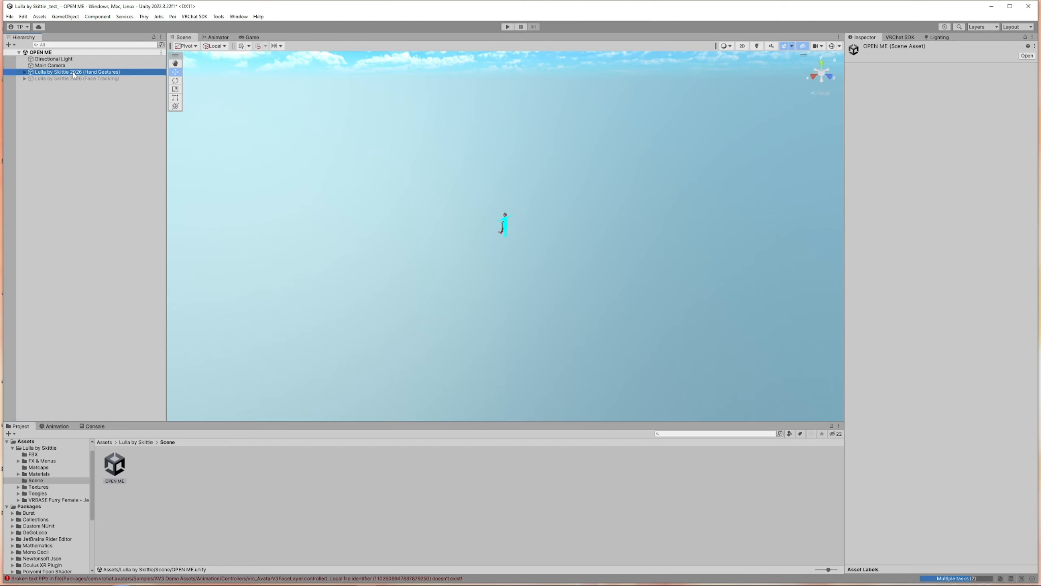
pyautogui.scroll(2, 632, 246)
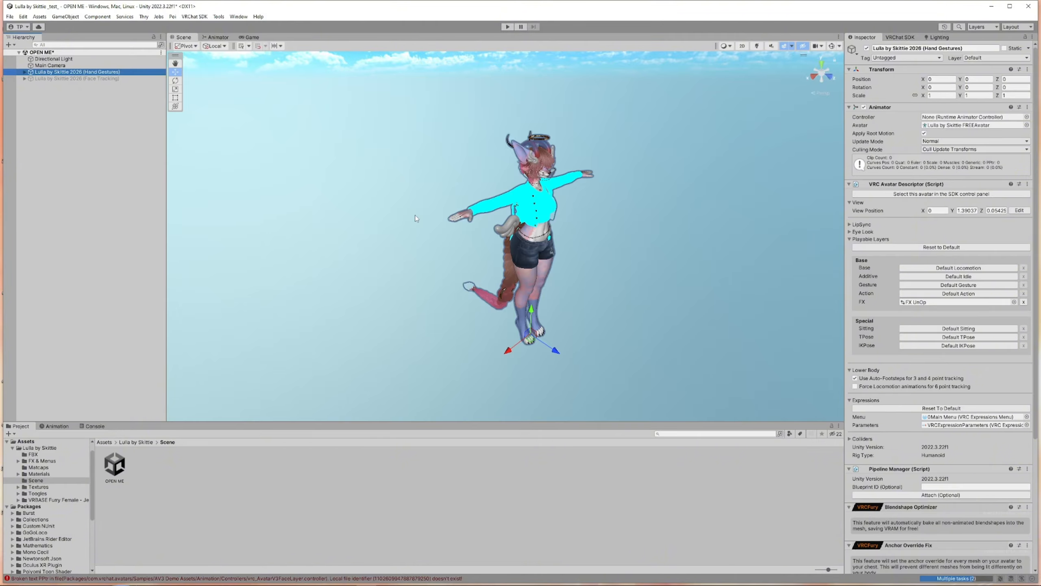
pyautogui.scroll(5, 661, 324)
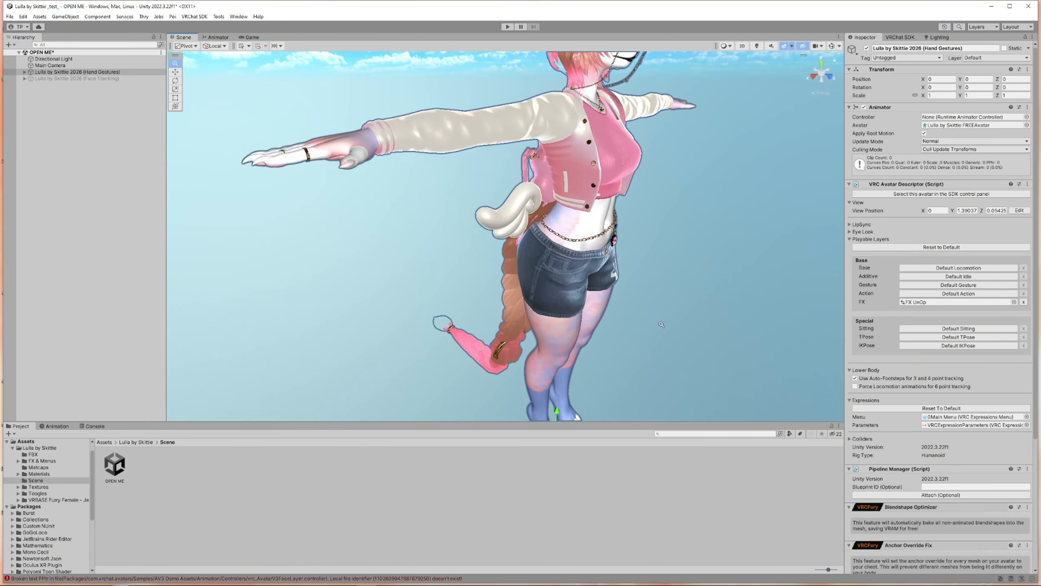
pyautogui.scroll(-5, 662, 324)
pyautogui.scroll(5, 662, 324)
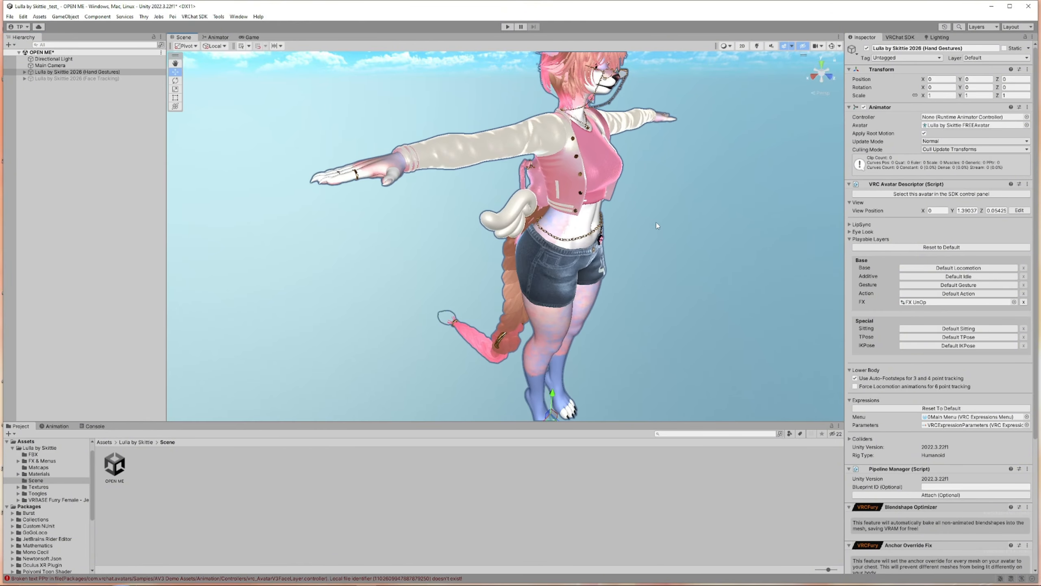
pyautogui.moveTo(656, 223); pyautogui.dragTo(593, 194, button='right')
pyautogui.moveTo(612, 163)
pyautogui.mouseDown(button='middle')
pyautogui.moveTo(563, 149)
pyautogui.moveTo(400, 141)
pyautogui.mouseUp(button='middle')
pyautogui.moveTo(528, 146)
pyautogui.mouseDown(button='middle')
pyautogui.moveTo(486, 134)
pyautogui.moveTo(529, 139)
pyautogui.mouseUp(button='middle')
pyautogui.moveTo(528, 138); pyautogui.dragTo(512, 135, button='right')
pyautogui.moveTo(513, 135); pyautogui.dragTo(554, 138, button='middle')
pyautogui.moveTo(554, 138); pyautogui.dragTo(579, 142, button='right')
pyautogui.moveTo(589, 170); pyautogui.dragTo(616, 187, button='middle')
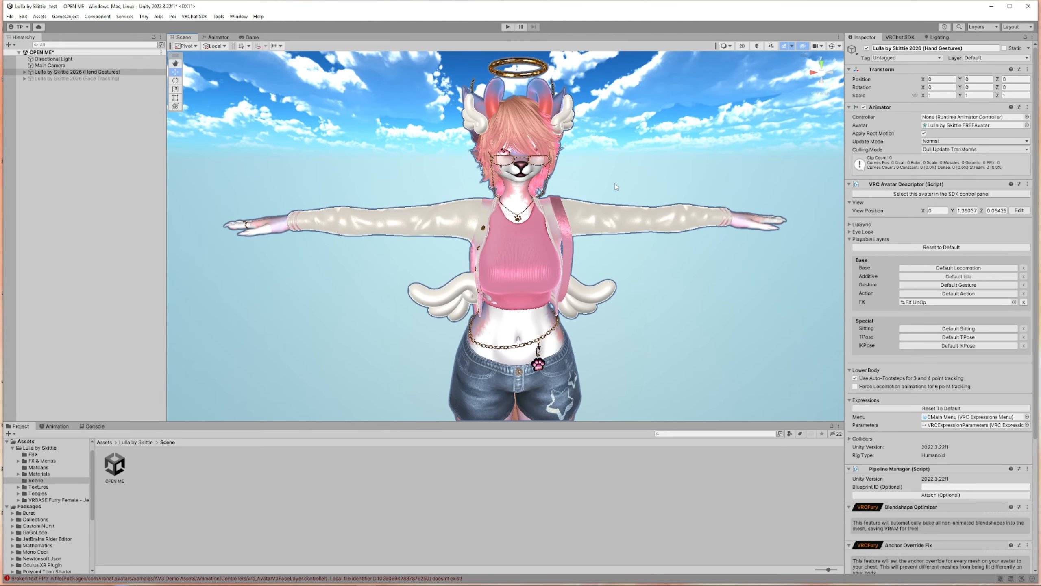
# Expand the Hand Gestures and Face Tracking avatar hierarchies and examine both avatar prefabs in the scene
pyautogui.moveTo(615, 184)
pyautogui.mouseDown(button='right')
pyautogui.moveTo(538, 190)
pyautogui.moveTo(622, 192)
pyautogui.moveTo(606, 194)
pyautogui.mouseUp(button='right')
pyautogui.moveTo(623, 179); pyautogui.dragTo(596, 157, button='middle')
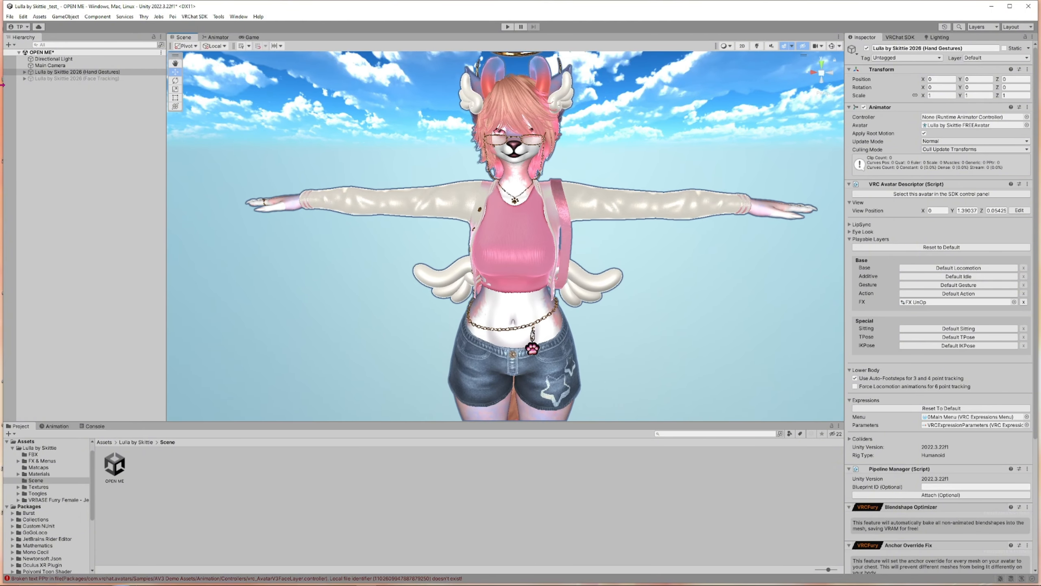
pyautogui.click(23, 73)
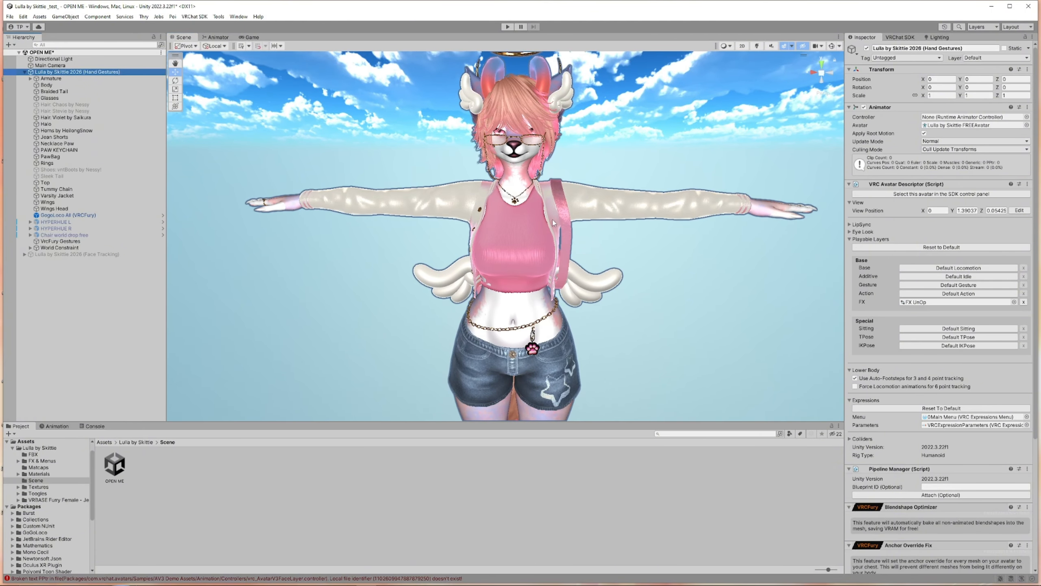
pyautogui.scroll(-3, 553, 220)
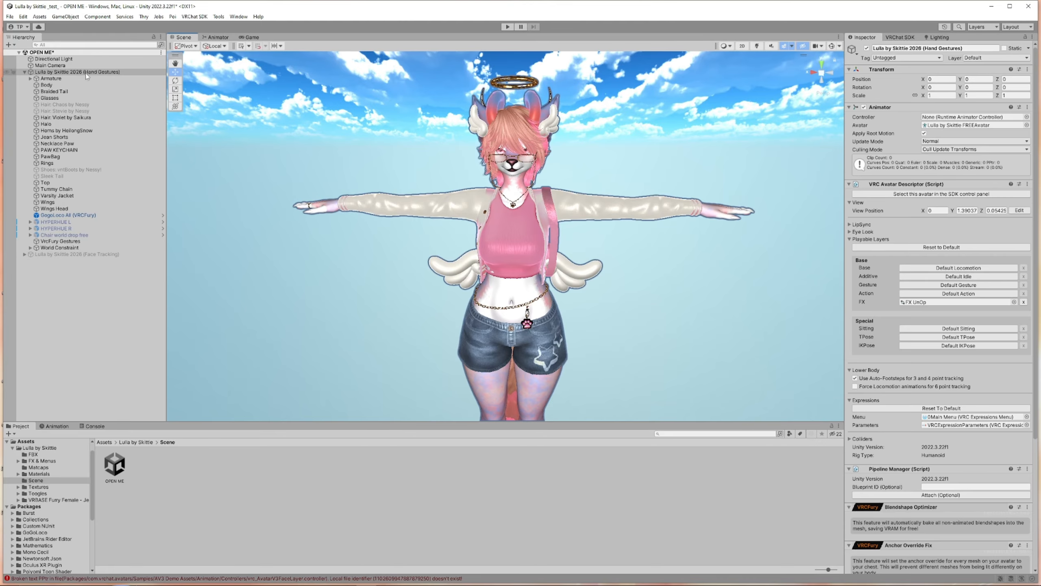
pyautogui.click(104, 255)
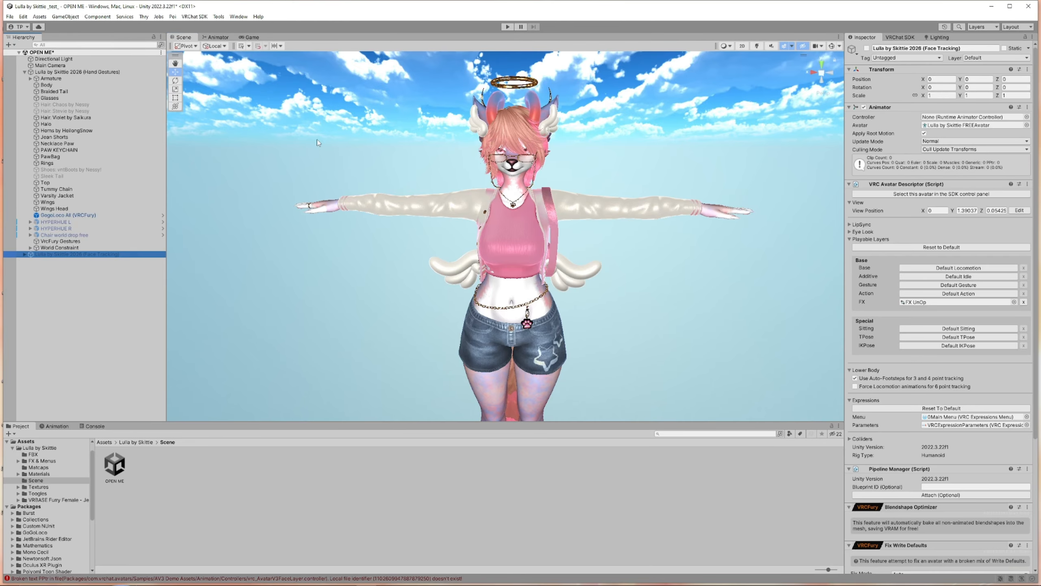
pyautogui.click(24, 255)
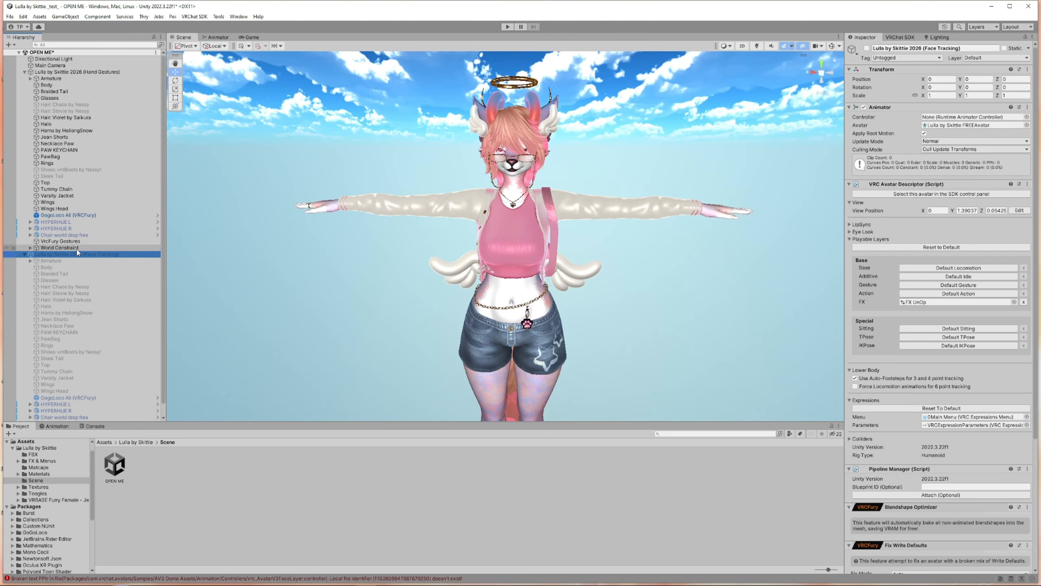
# Compare the two avatar prefabs by toggling each one's active state on and off, ending with only Hand Gestures active
pyautogui.click(867, 48)
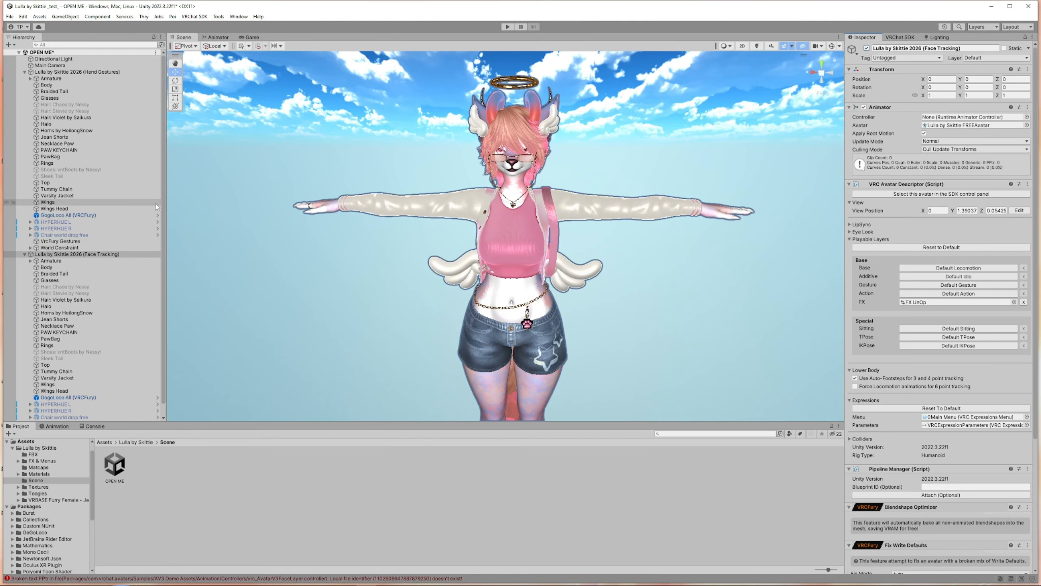
pyautogui.click(88, 72)
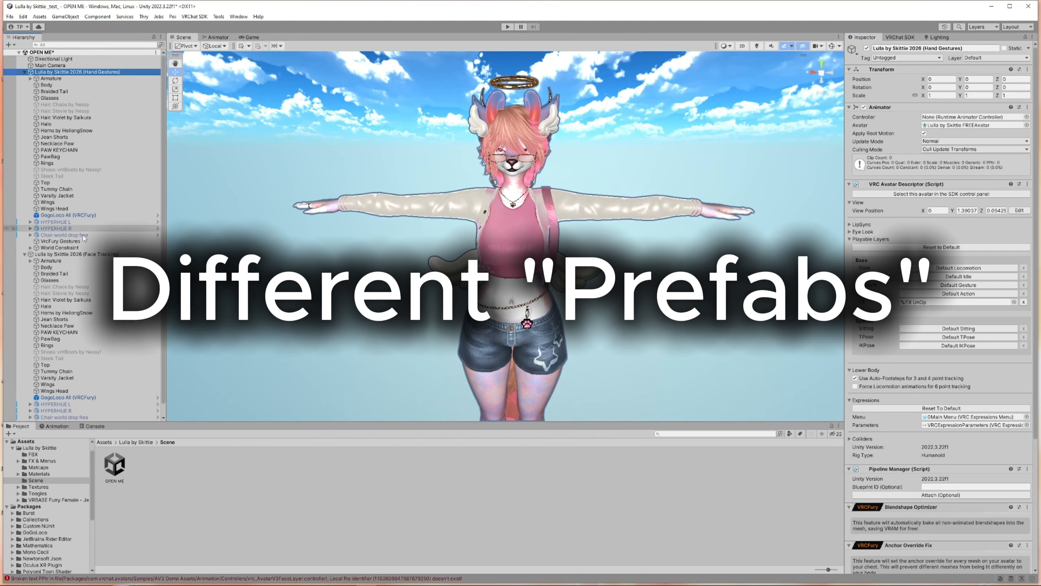
pyautogui.click(84, 254)
pyautogui.click(84, 72)
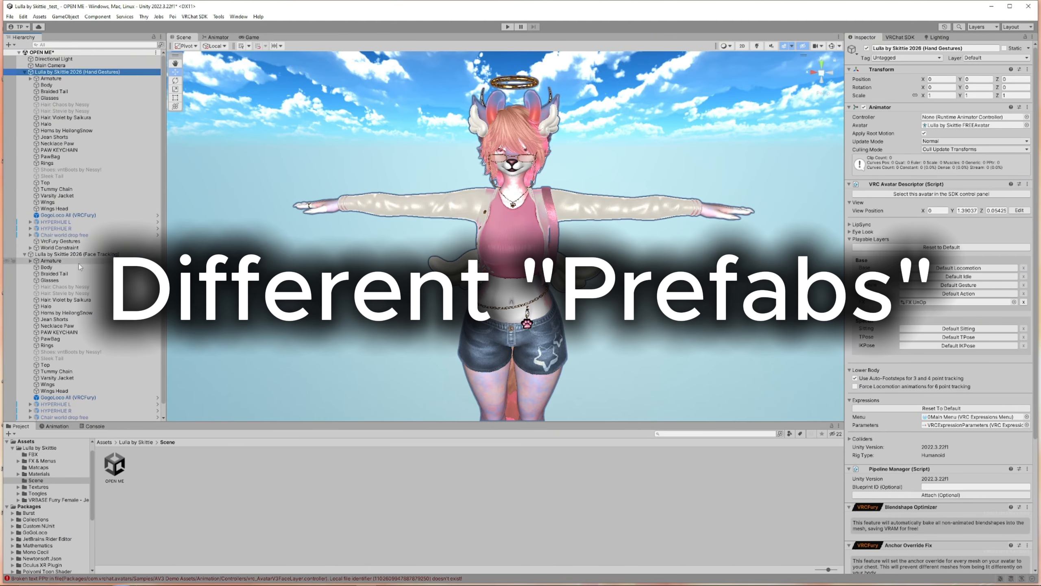
pyautogui.click(67, 255)
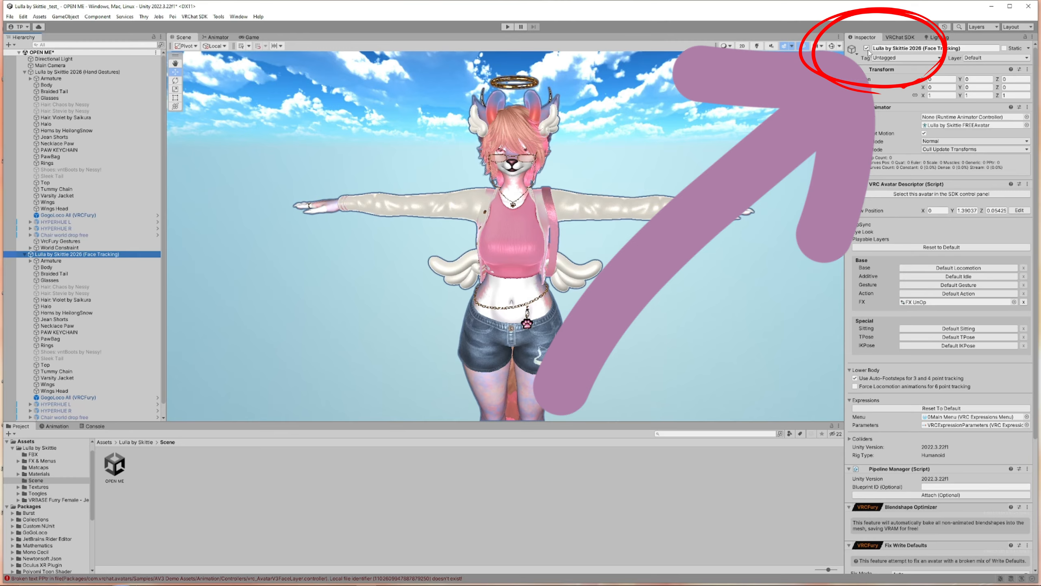
pyautogui.click(889, 49)
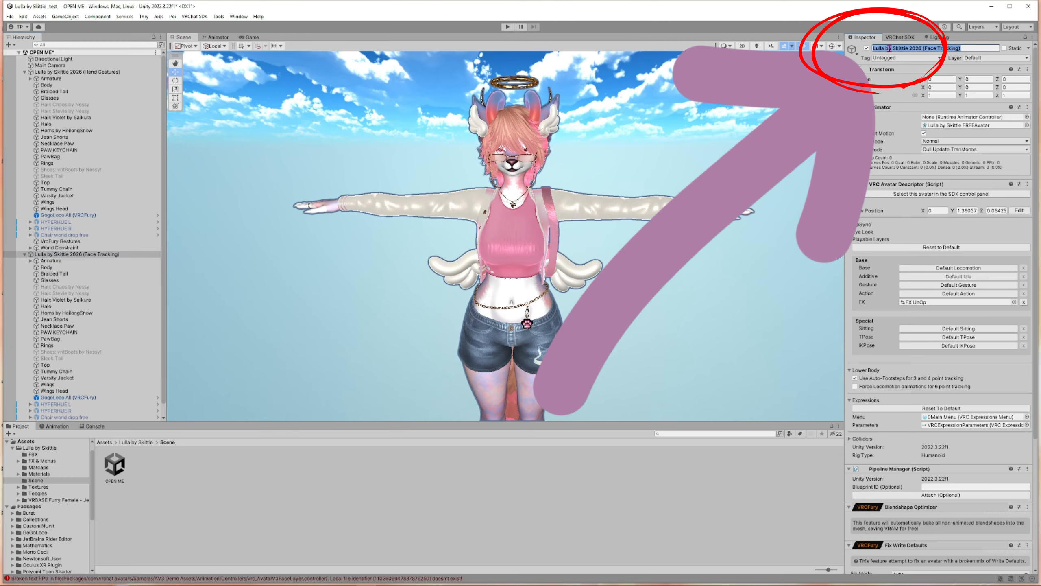
pyautogui.click(867, 49)
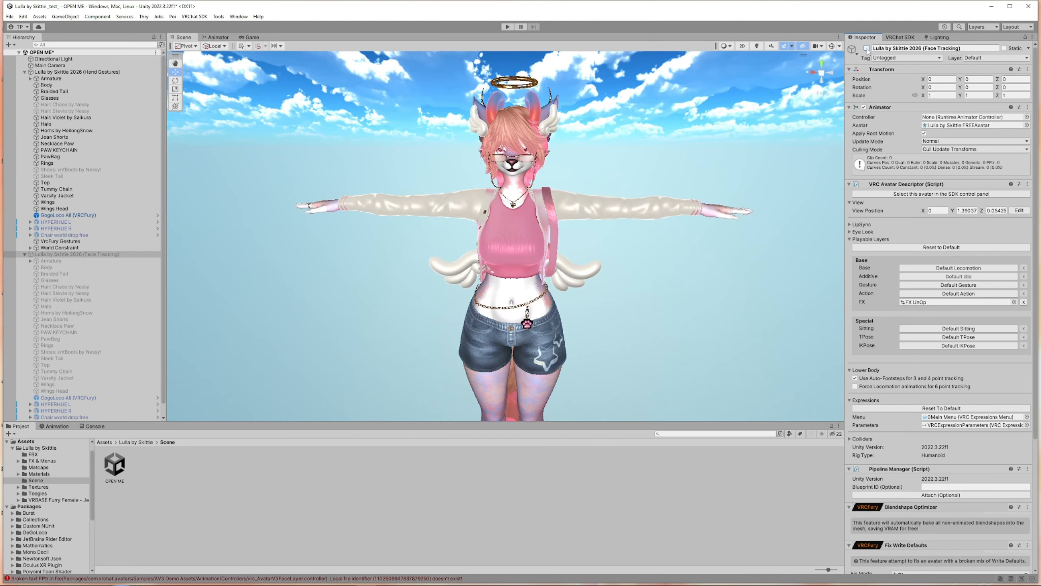
pyautogui.click(867, 49)
pyautogui.click(867, 49)
pyautogui.click(23, 255)
pyautogui.click(24, 255)
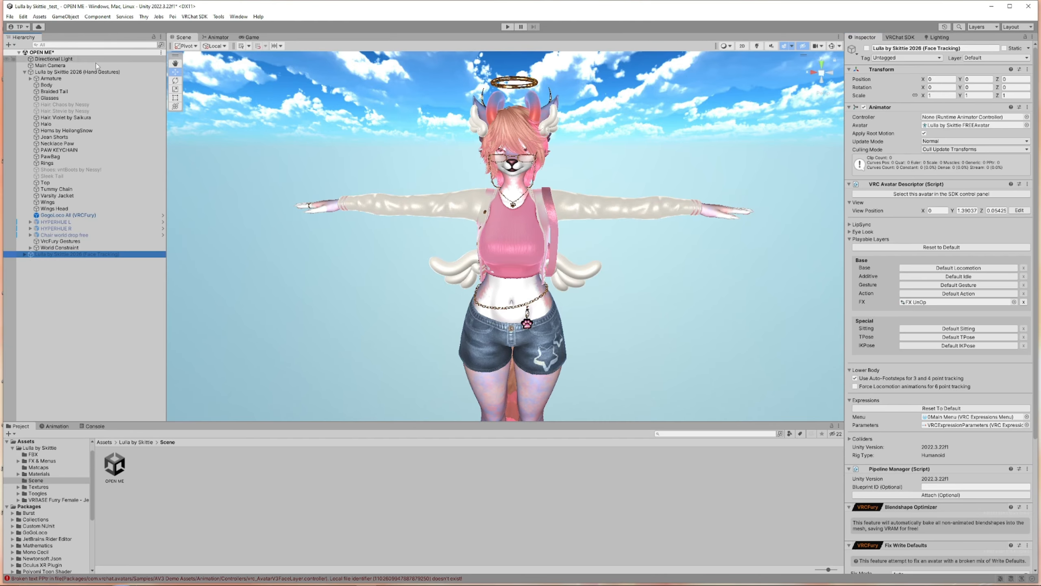
pyautogui.click(115, 72)
pyautogui.click(867, 48)
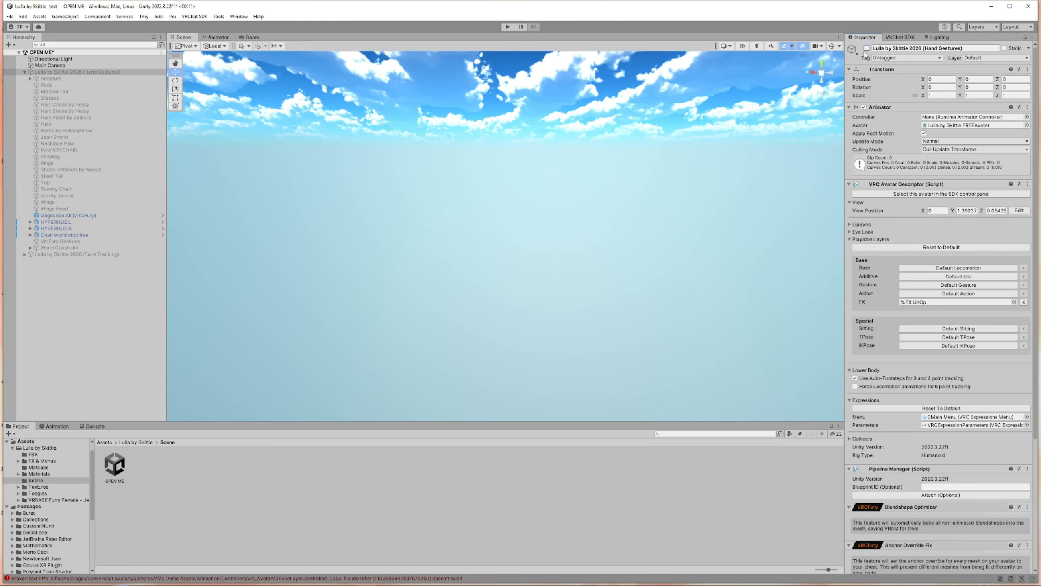
pyautogui.click(867, 48)
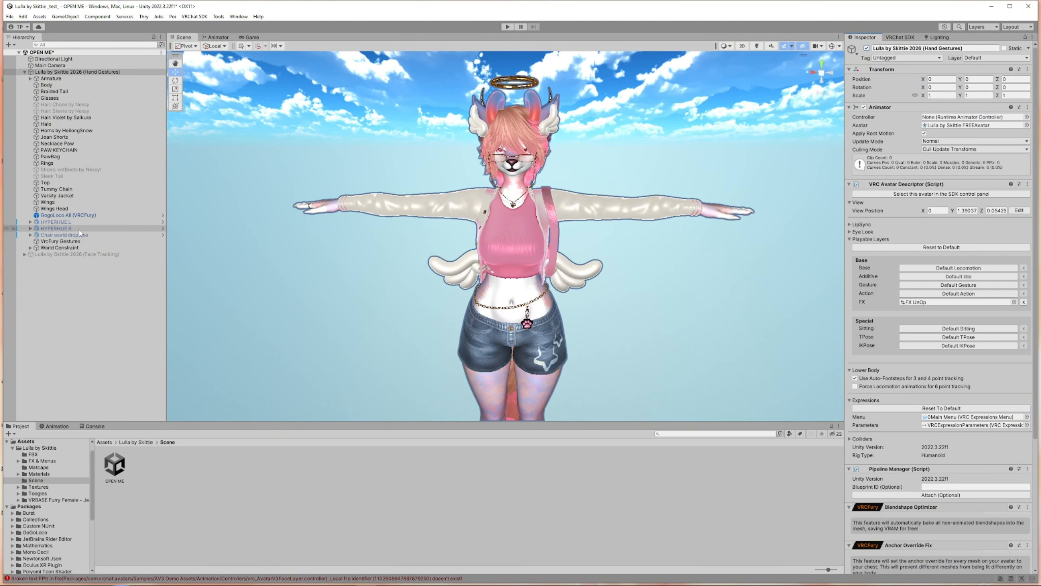
pyautogui.click(53, 171)
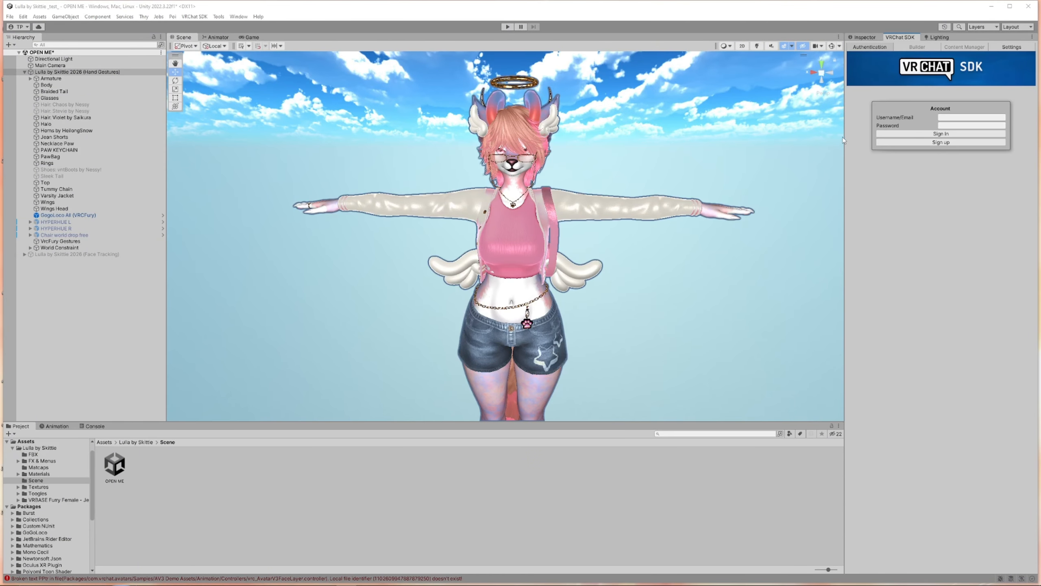
# Widen the side panel and open the VRChat SDK Control Panel
pyautogui.moveTo(845, 139); pyautogui.dragTo(718, 139)
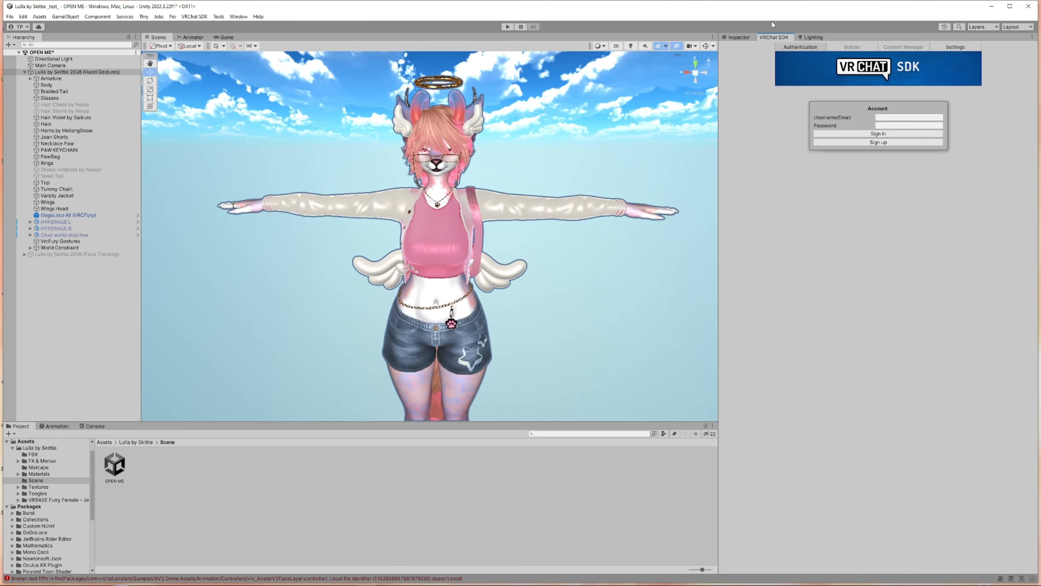
pyautogui.click(233, 17)
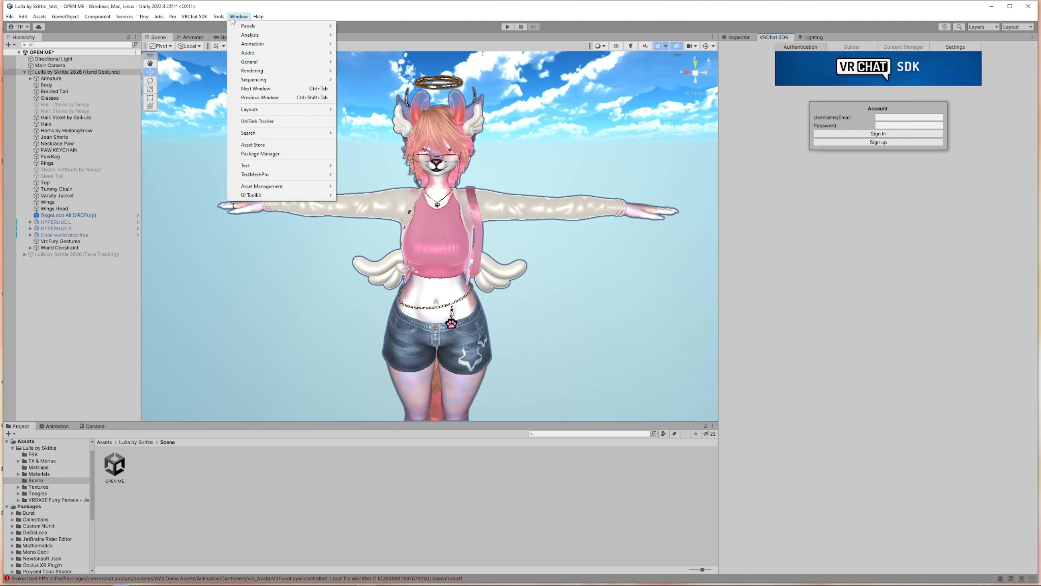
pyautogui.click(233, 17)
pyautogui.click(219, 16)
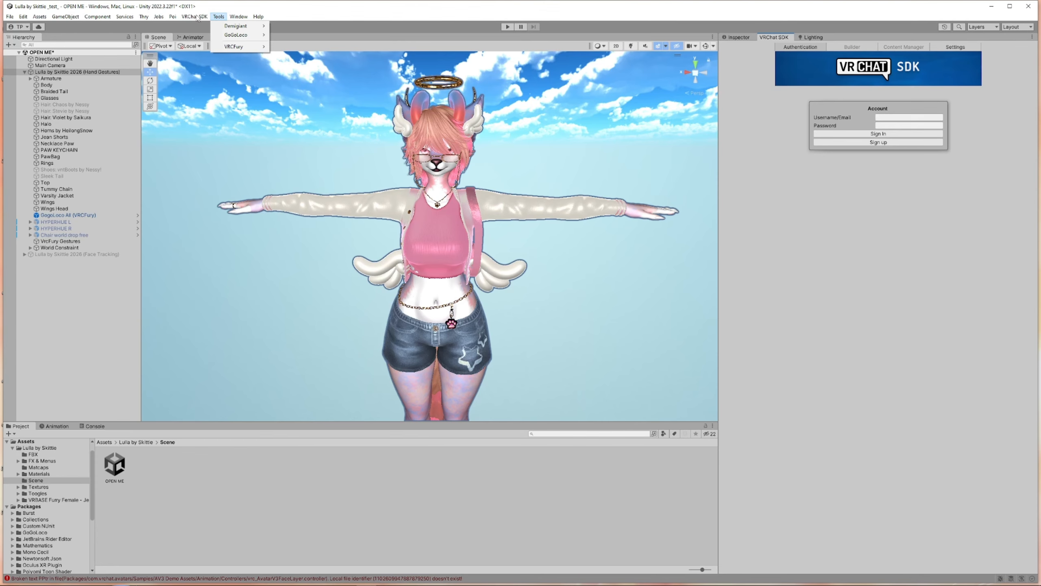
pyautogui.moveTo(197, 17)
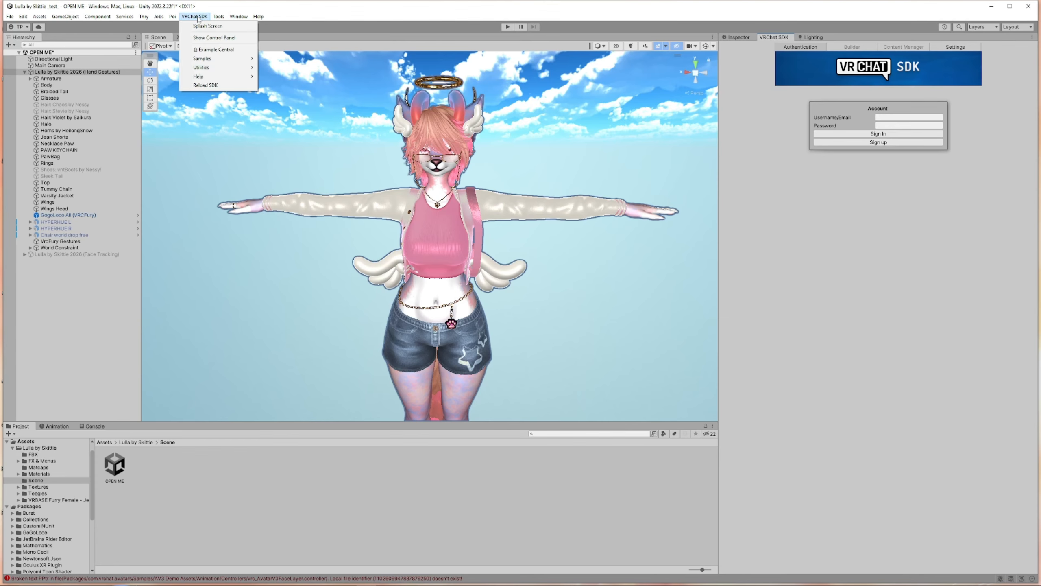
pyautogui.click(214, 37)
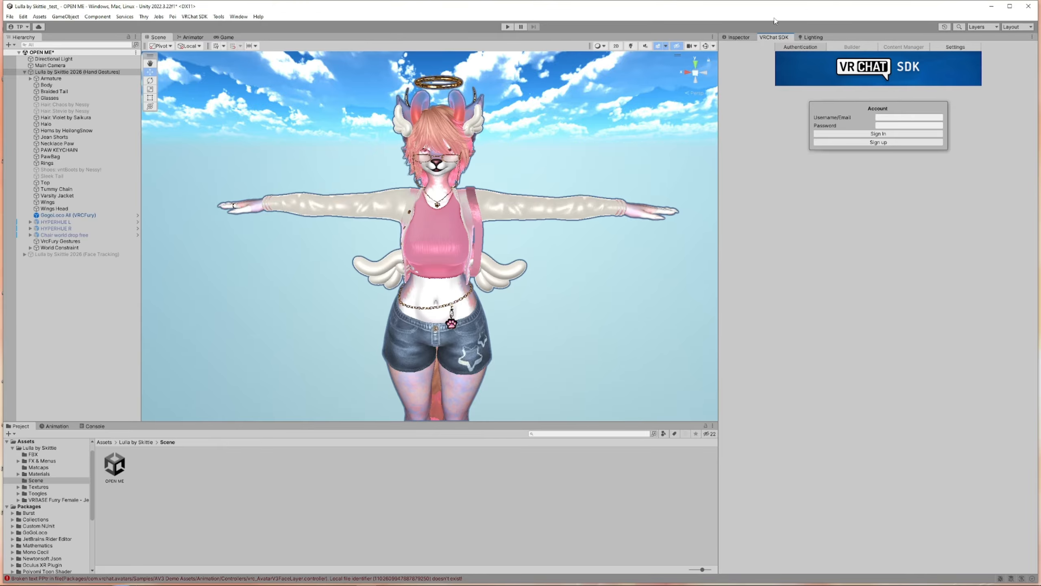
# Sign in to the VRChat SDK with the account username and password
pyautogui.click(893, 117)
pyautogui.click(890, 126)
pyautogui.click(883, 116)
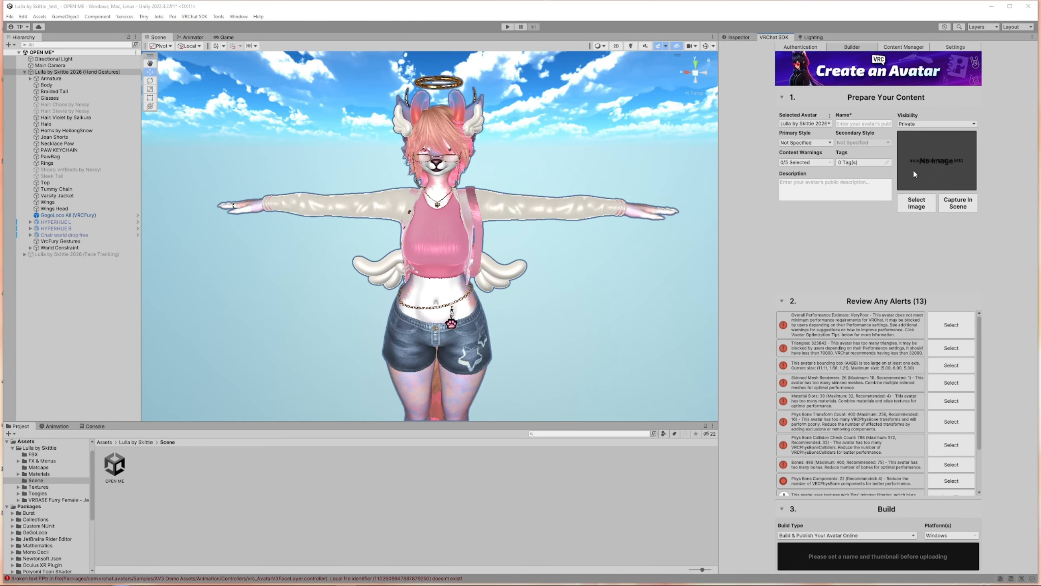
# Name the avatar Lulla by Skittle and capture its thumbnail from the scene view
pyautogui.click(862, 124)
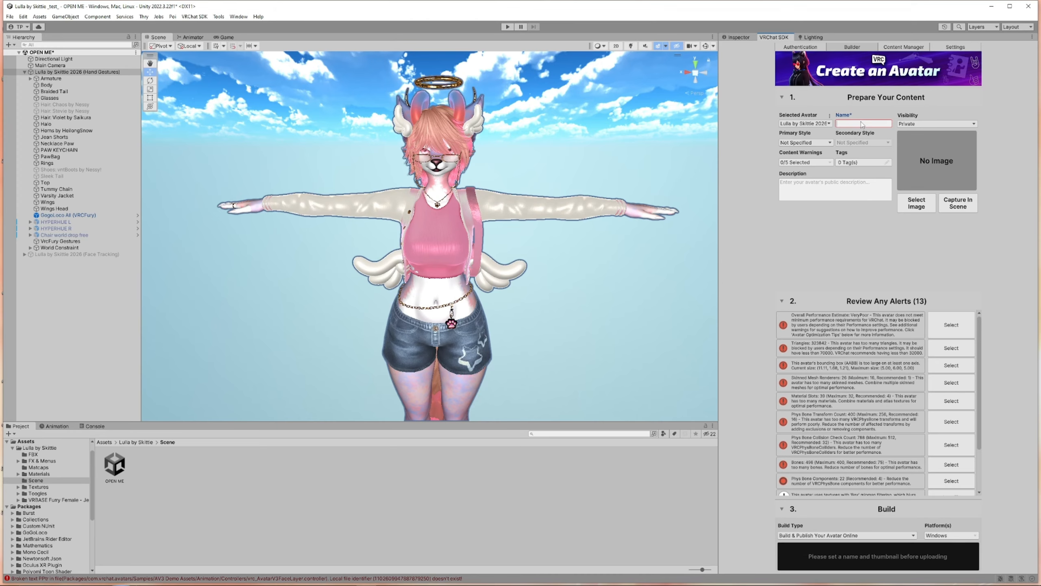
pyautogui.write('Lulla by Skittie')
pyautogui.click(958, 205)
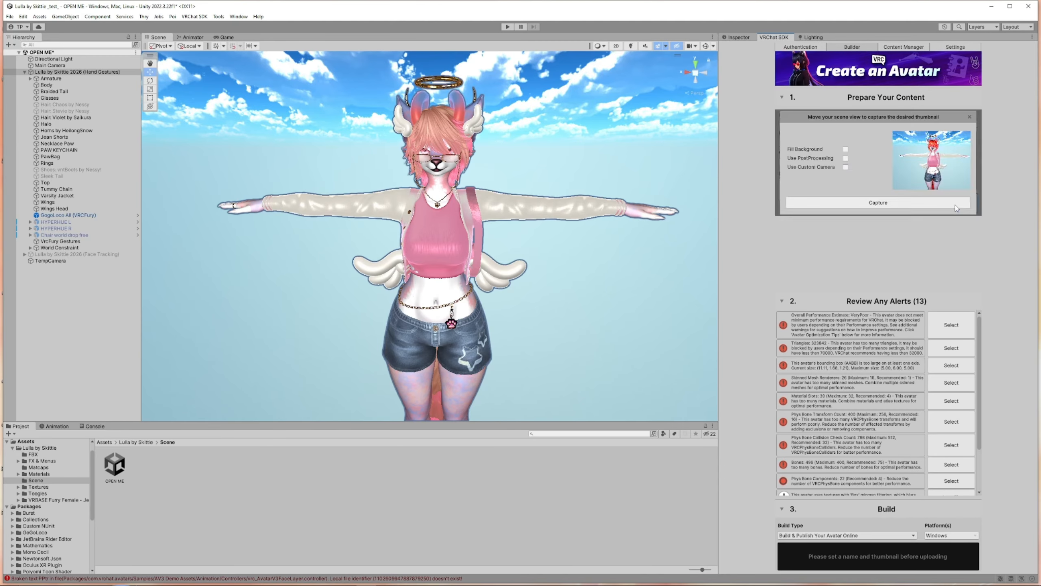
pyautogui.click(882, 202)
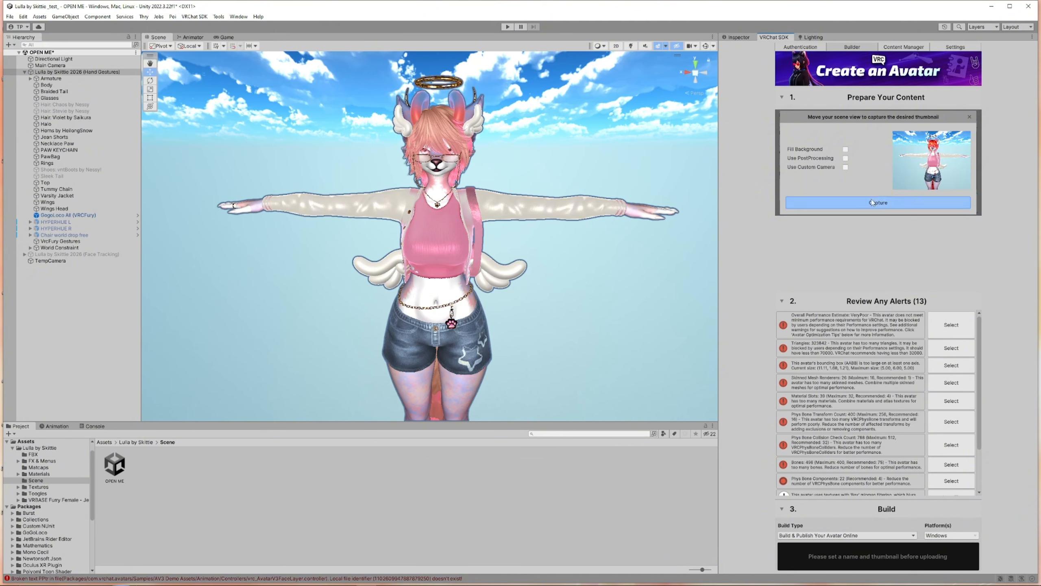
pyautogui.click(955, 207)
pyautogui.click(864, 213)
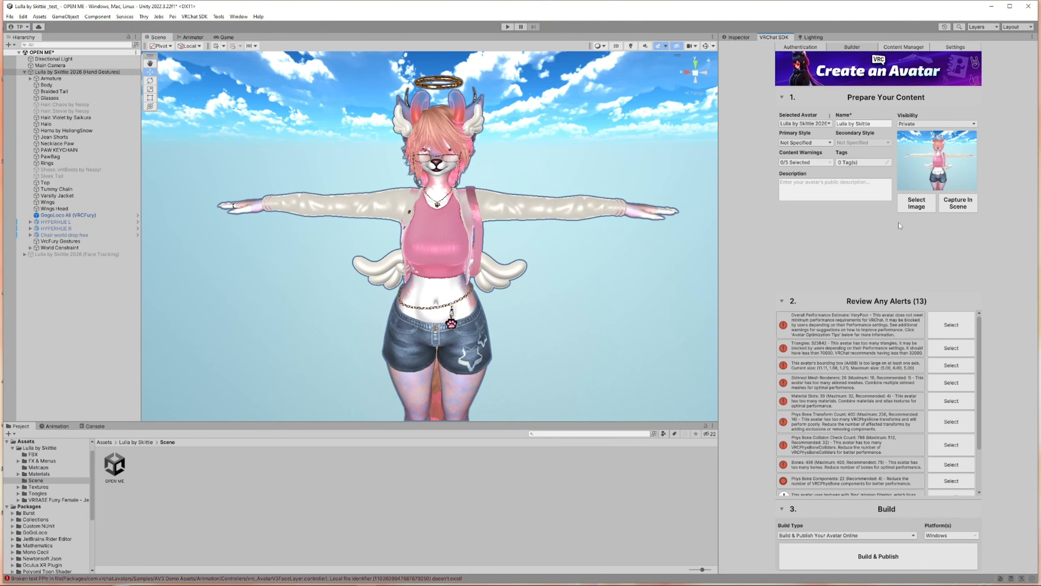
# Recapture the avatar thumbnail from the scene view, briefly checking the console in between
pyautogui.click(947, 209)
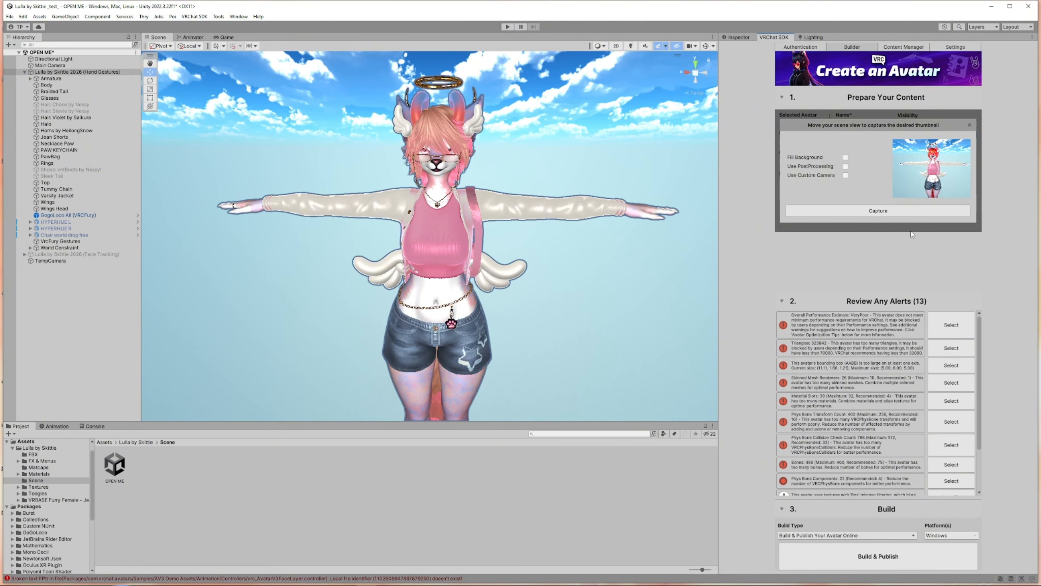
pyautogui.click(896, 212)
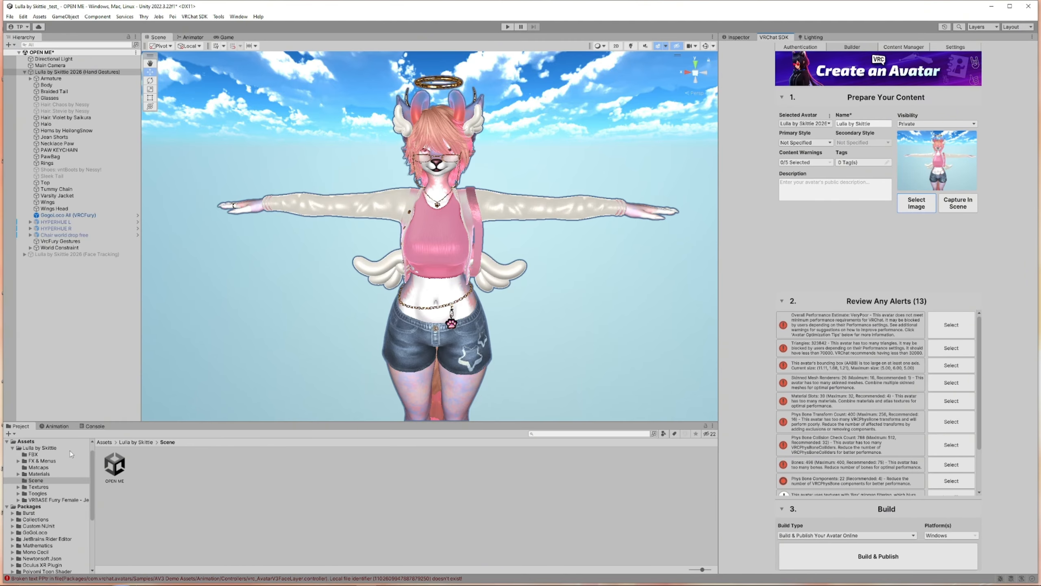
pyautogui.click(92, 426)
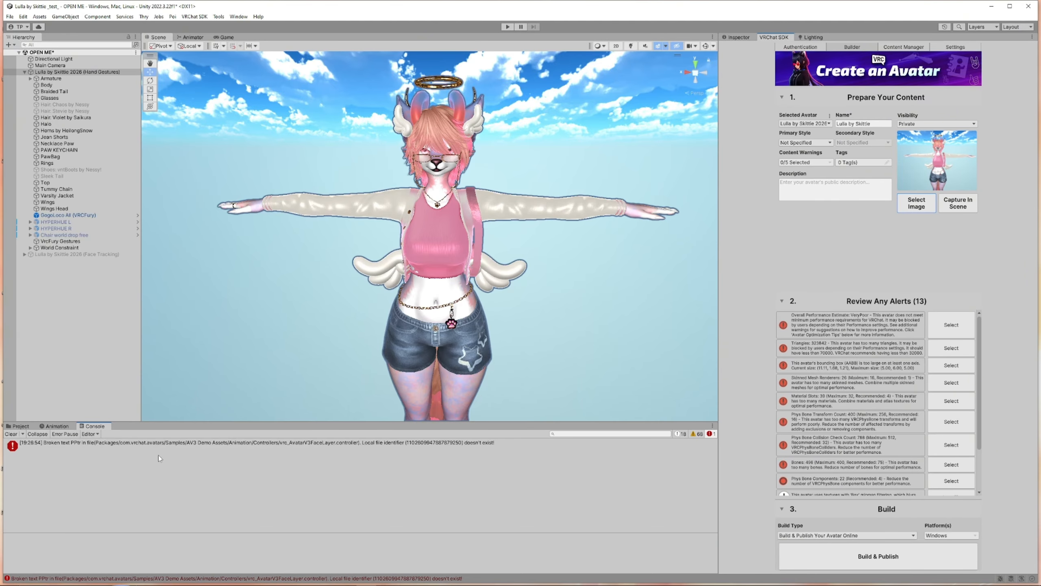
pyautogui.click(24, 428)
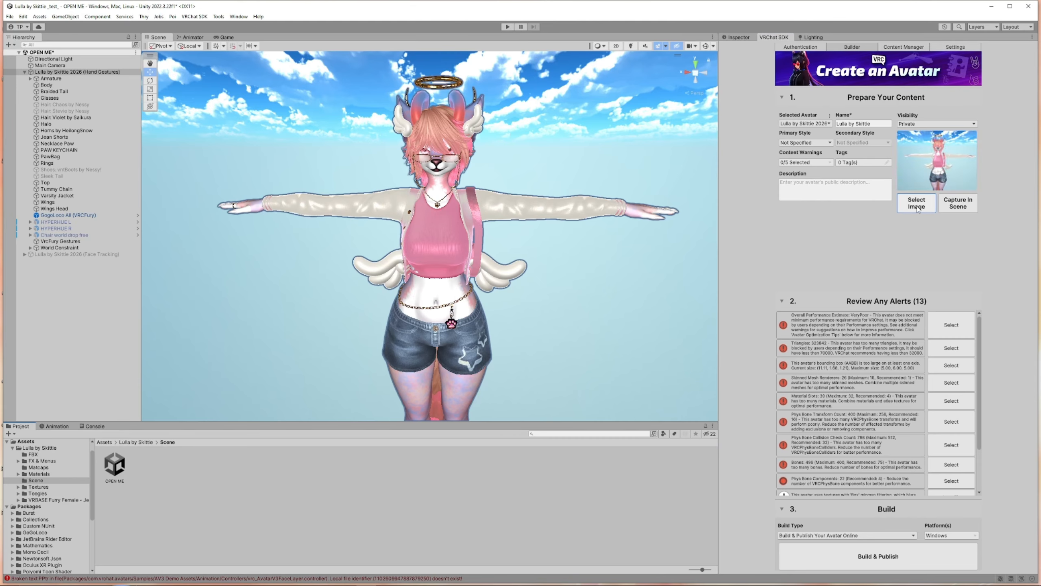
pyautogui.click(958, 205)
pyautogui.click(928, 211)
# Review the avatar's performance alerts list, selecting the first alert's object
pyautogui.scroll(-3, 874, 421)
pyautogui.scroll(3, 873, 421)
pyautogui.click(951, 328)
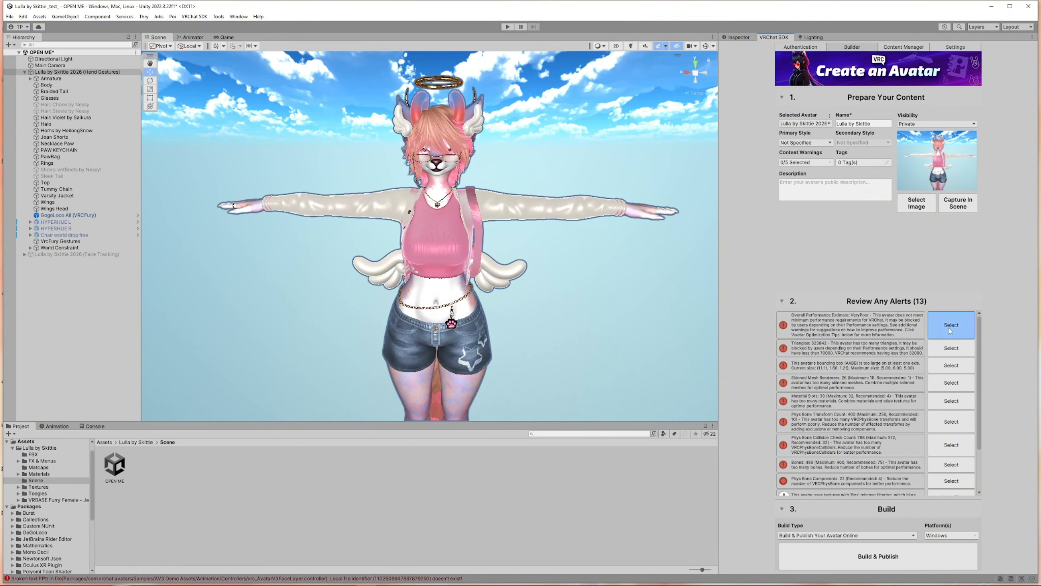
pyautogui.scroll(-3, 949, 446)
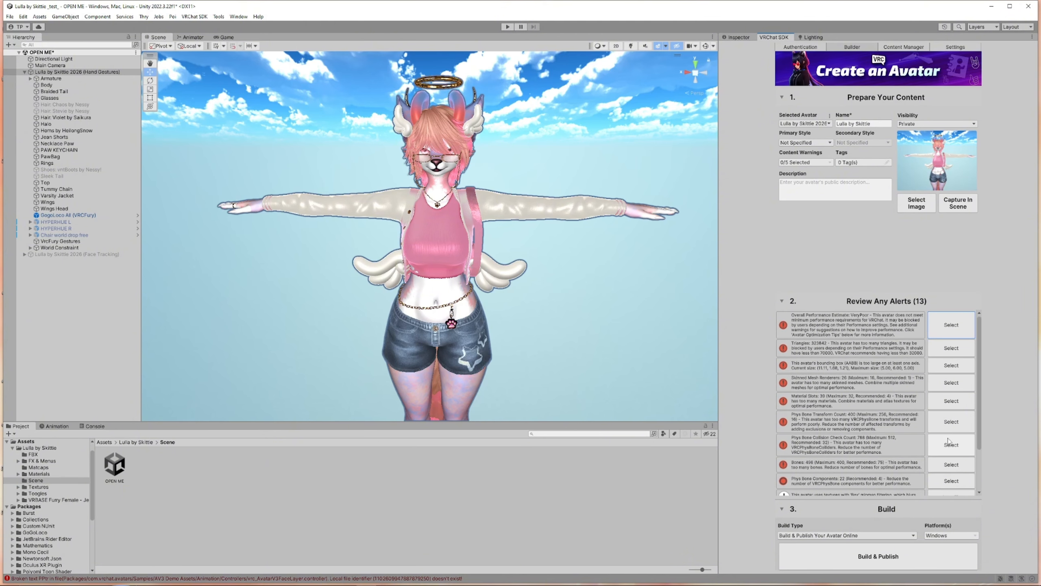
pyautogui.scroll(-1, 949, 445)
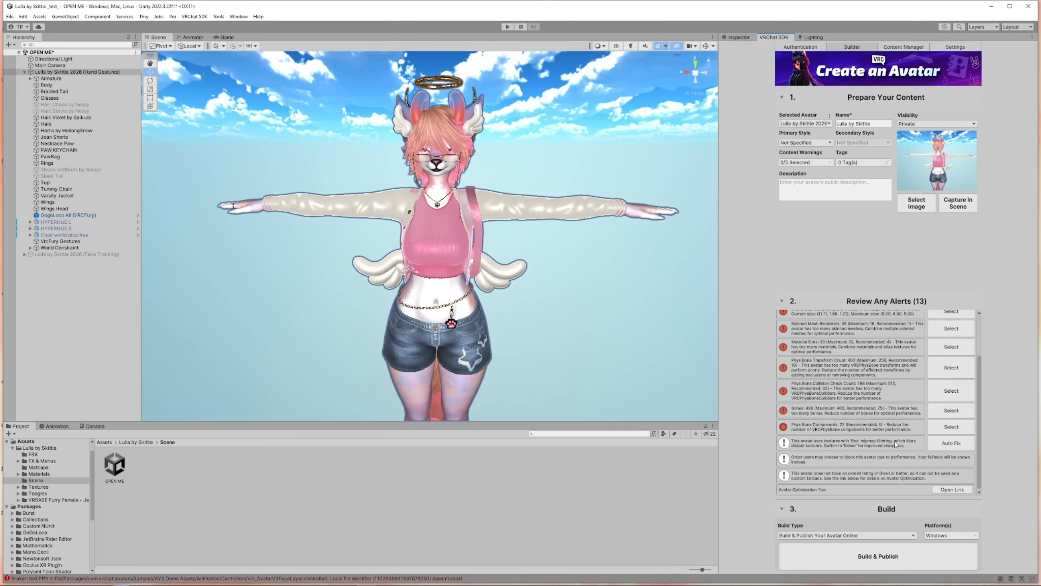
pyautogui.scroll(3, 878, 443)
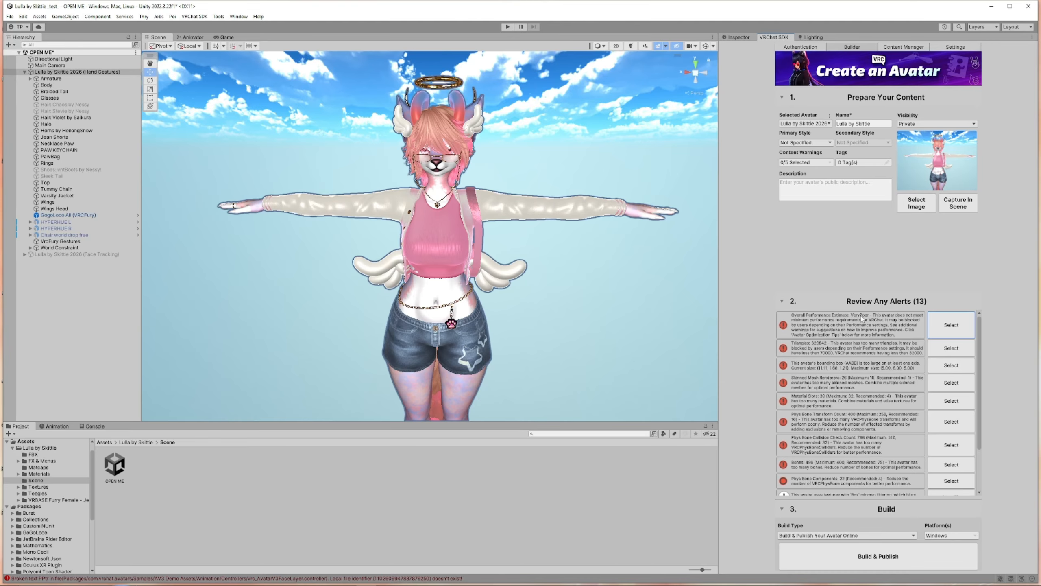
# Check the build platform options, toggling Android and keeping Windows as the target platform
pyautogui.click(942, 536)
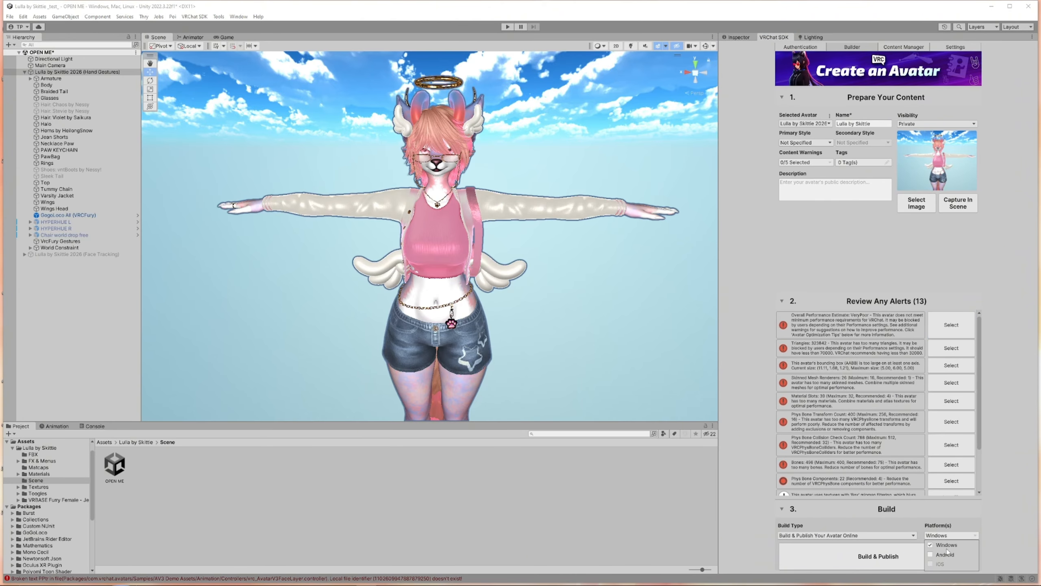
pyautogui.click(932, 554)
pyautogui.click(930, 546)
pyautogui.click(930, 545)
pyautogui.click(930, 555)
pyautogui.click(1004, 501)
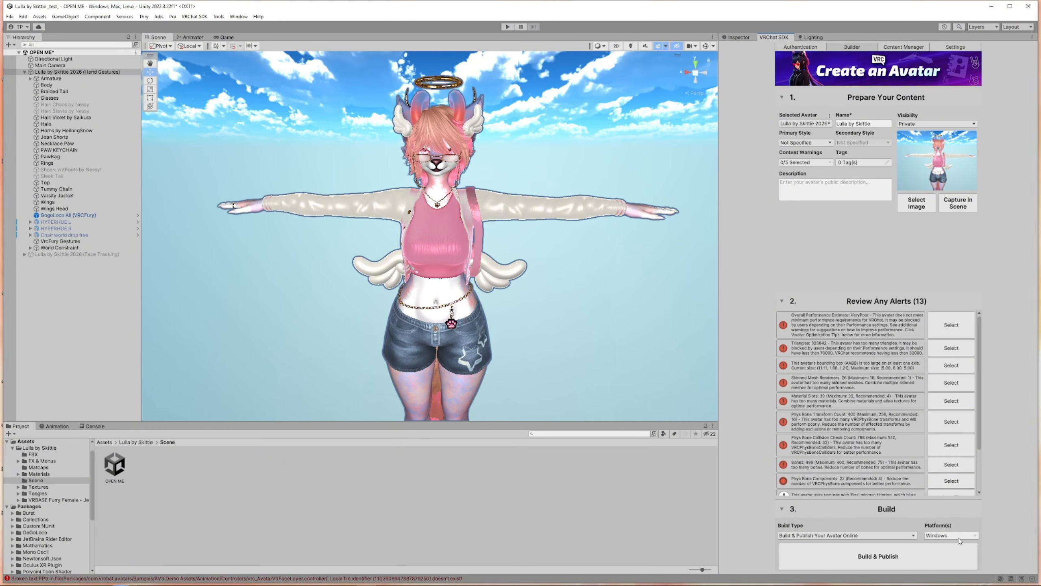
# Build and publish the avatar online, accepting the copyright agreement, the recommended automatic lighting fix and the material locking notice
pyautogui.click(895, 560)
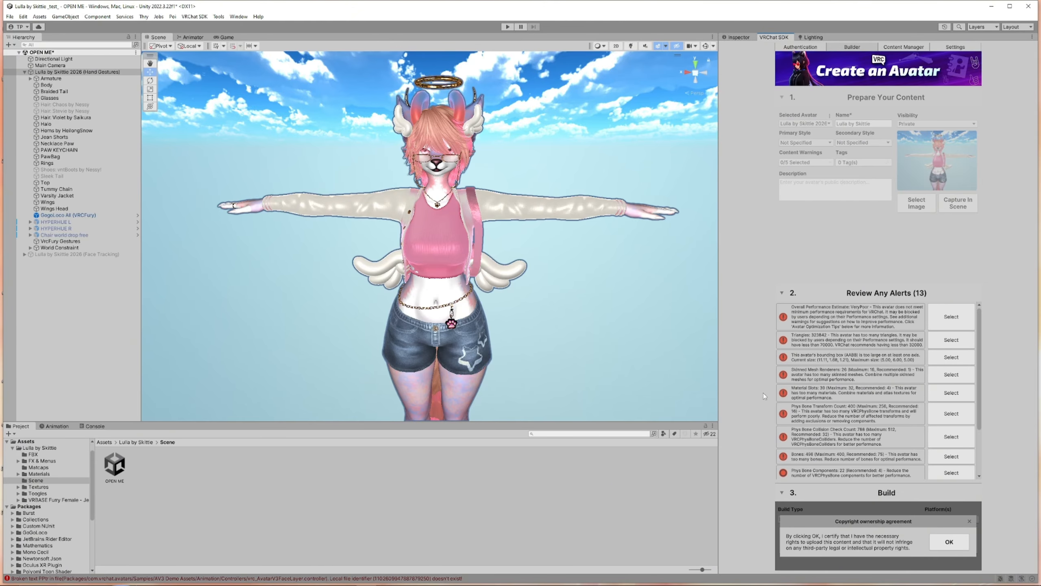
pyautogui.click(948, 542)
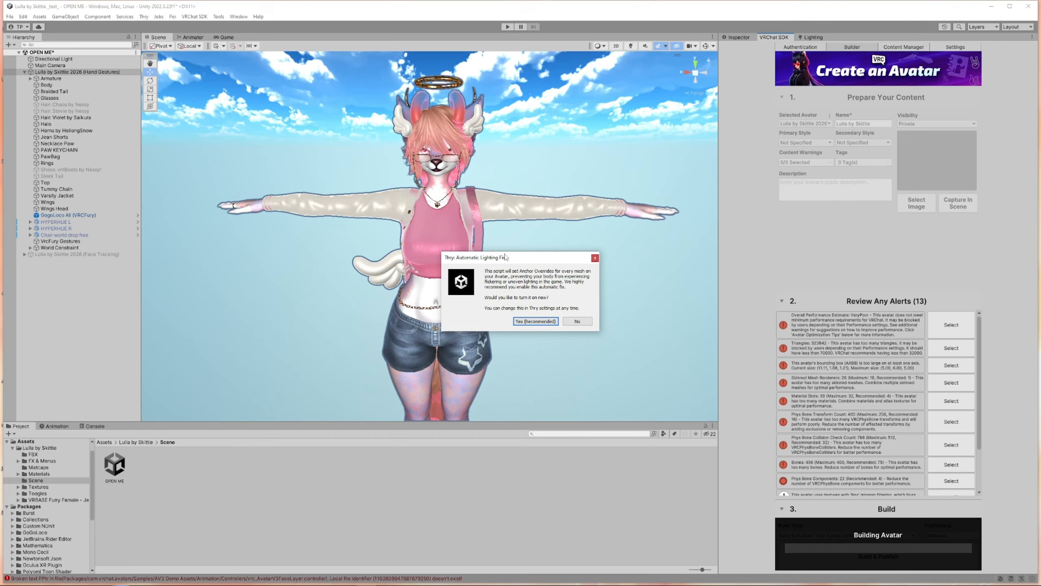
pyautogui.moveTo(505, 254); pyautogui.dragTo(540, 208)
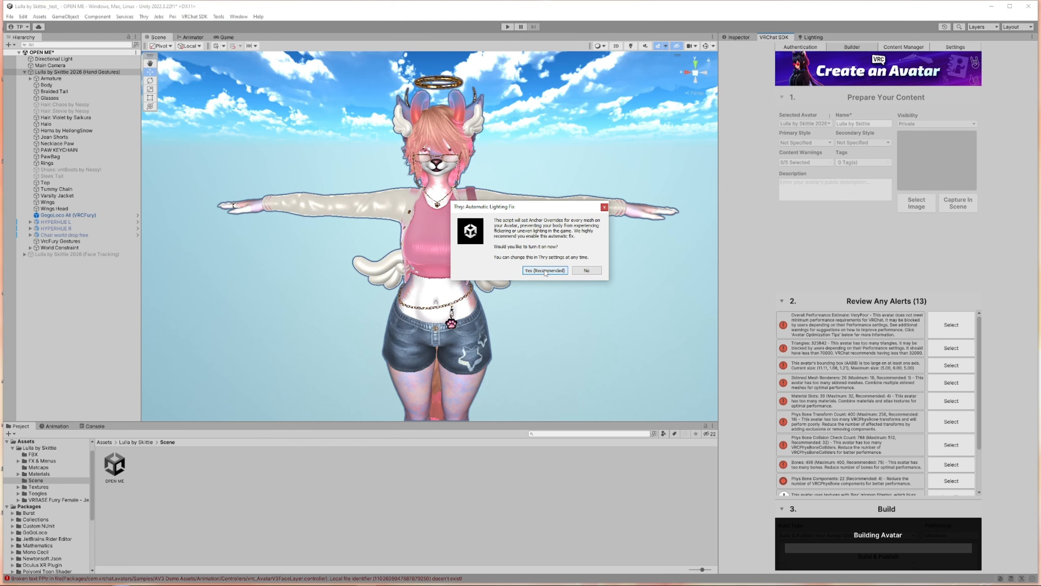
pyautogui.click(545, 271)
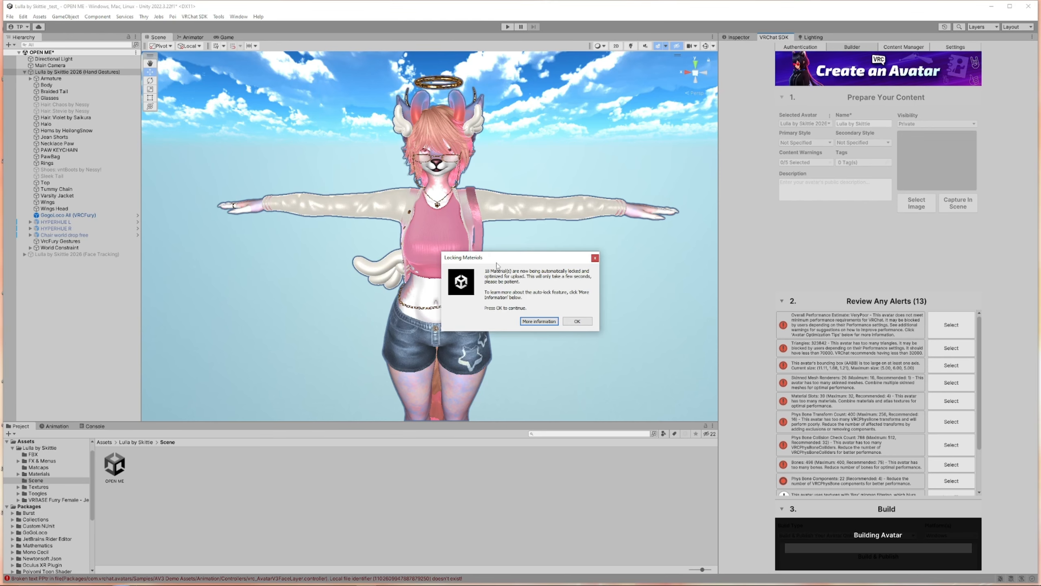
pyautogui.moveTo(497, 261)
pyautogui.mouseDown()
pyautogui.moveTo(496, 210)
pyautogui.moveTo(465, 204)
pyautogui.moveTo(516, 243)
pyautogui.moveTo(518, 259)
pyautogui.mouseUp()
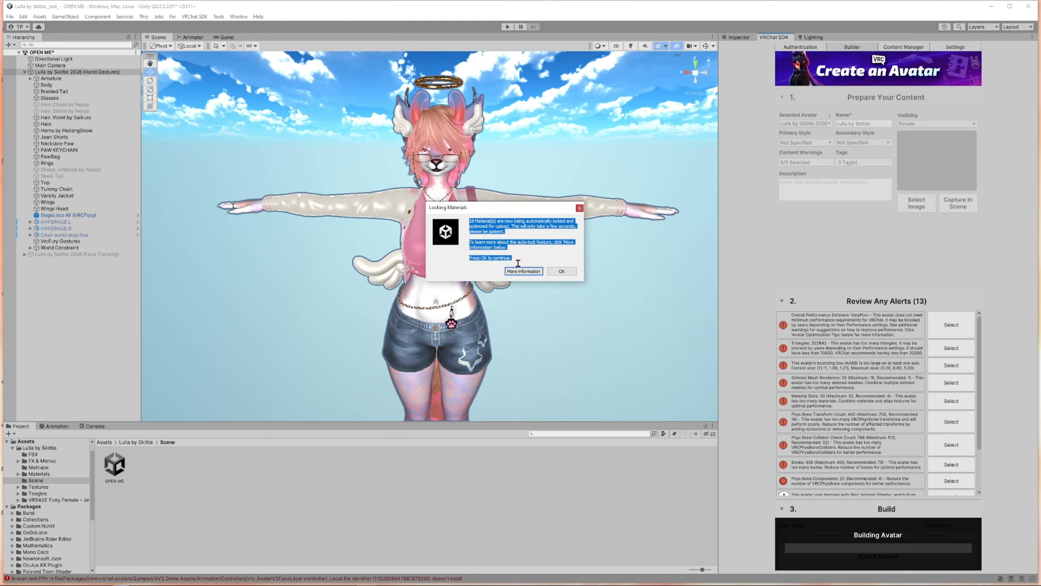
pyautogui.click(497, 227)
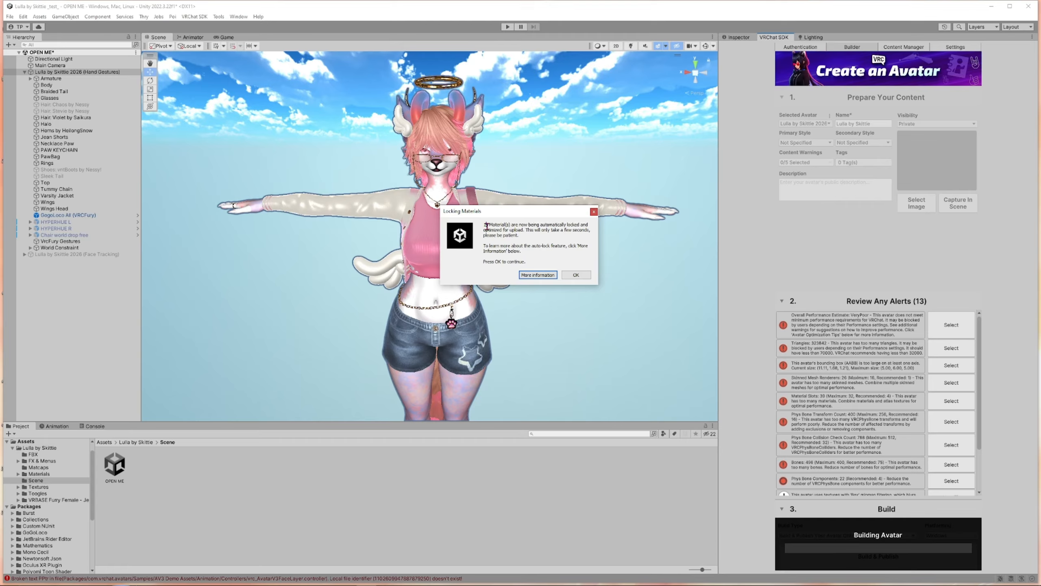
pyautogui.moveTo(485, 225); pyautogui.dragTo(521, 253)
pyautogui.click(517, 247)
pyautogui.click(575, 275)
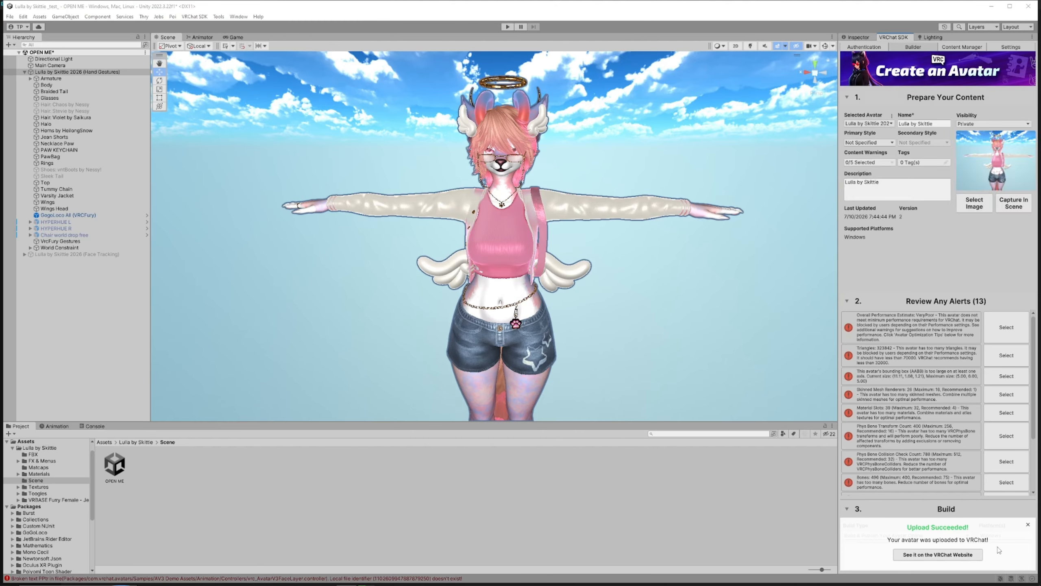
pyautogui.click(1028, 525)
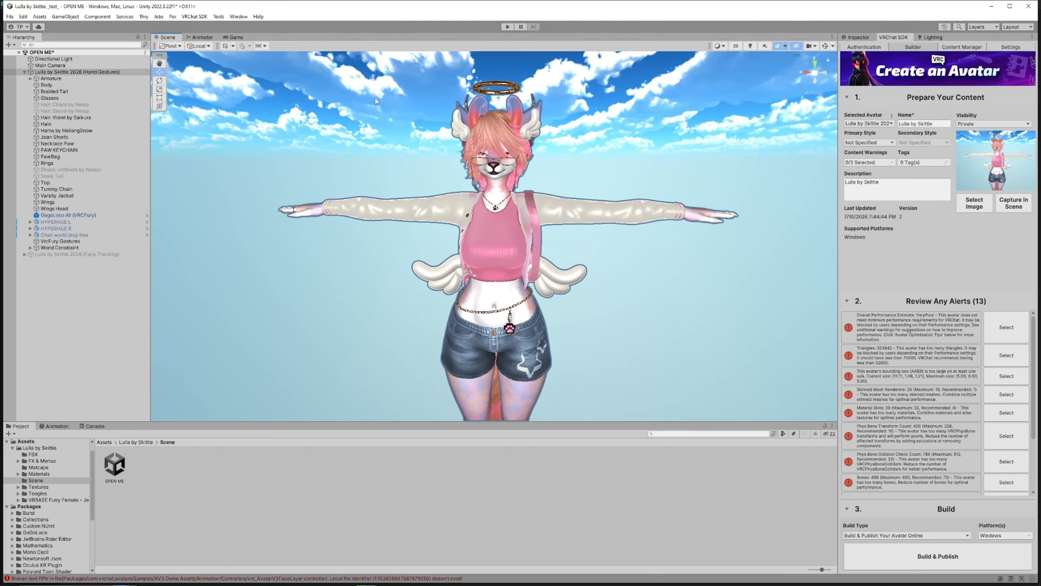
pyautogui.moveTo(286, 77); pyautogui.dragTo(744, 396)
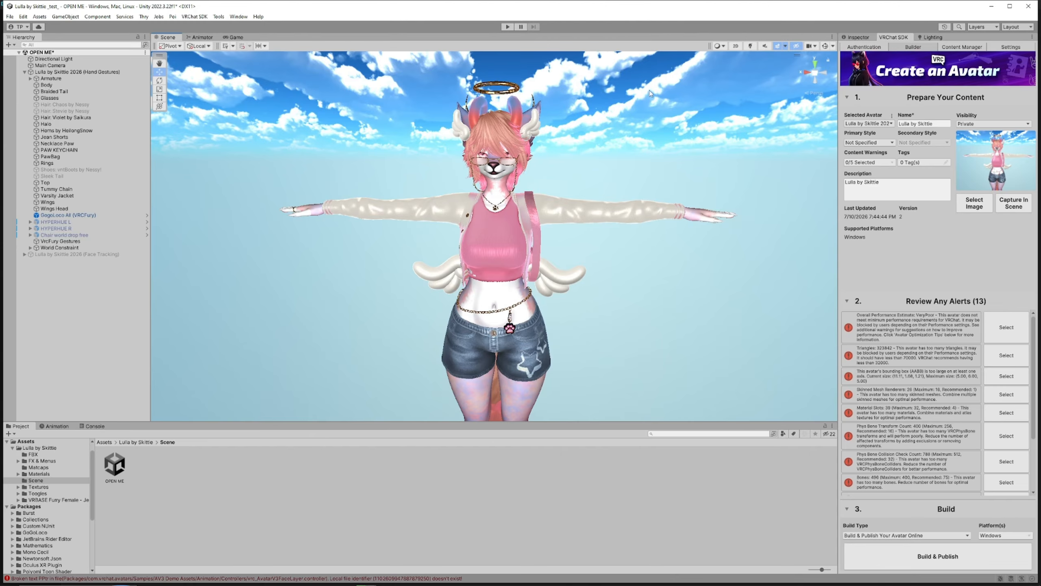
pyautogui.moveTo(412, 171)
pyautogui.mouseDown(button='middle')
pyautogui.moveTo(434, 162)
pyautogui.moveTo(409, 153)
pyautogui.mouseUp(button='middle')
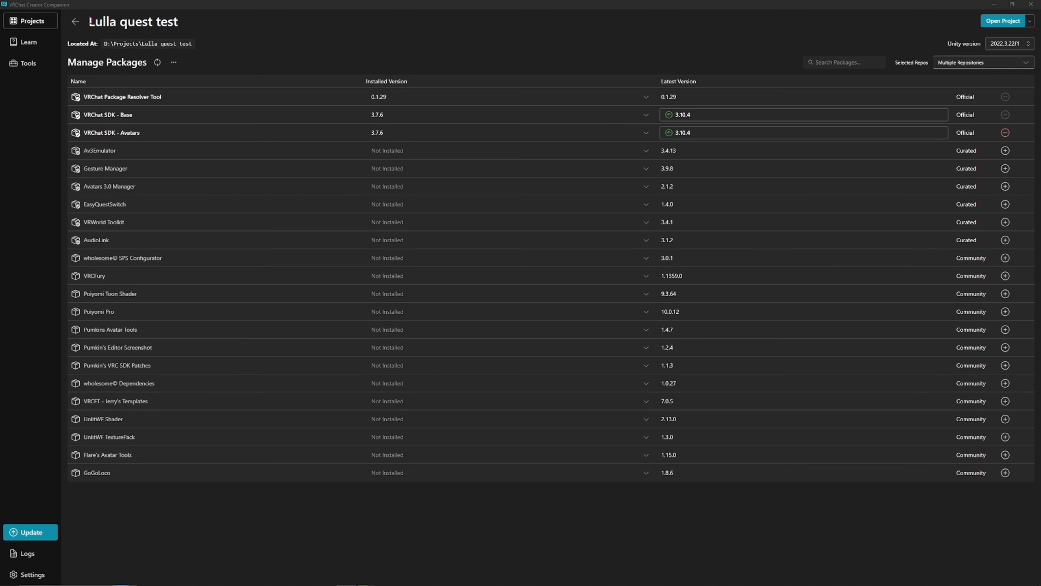
# In VRChat Creator Companion, upgrade the Lulla quest test project's VRChat SDK - Base package to 3.10.4
pyautogui.moveTo(91, 21); pyautogui.dragTo(250, 19)
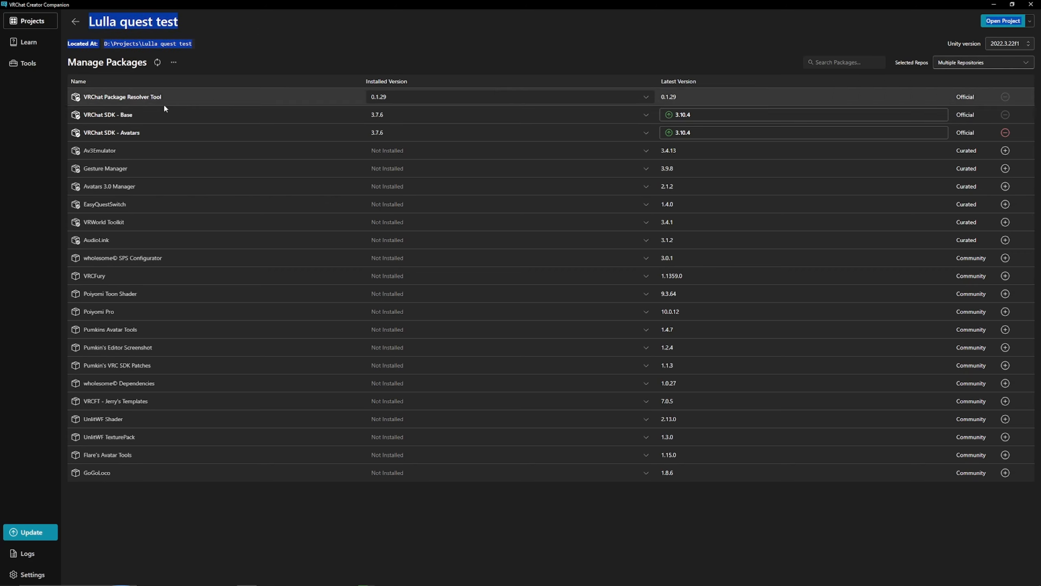
pyautogui.click(728, 115)
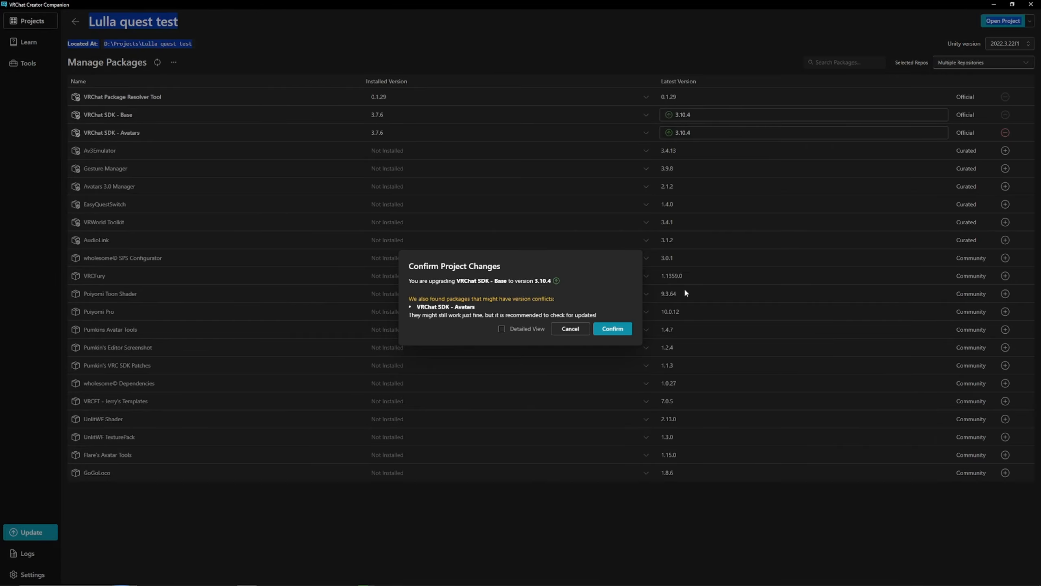
pyautogui.click(616, 329)
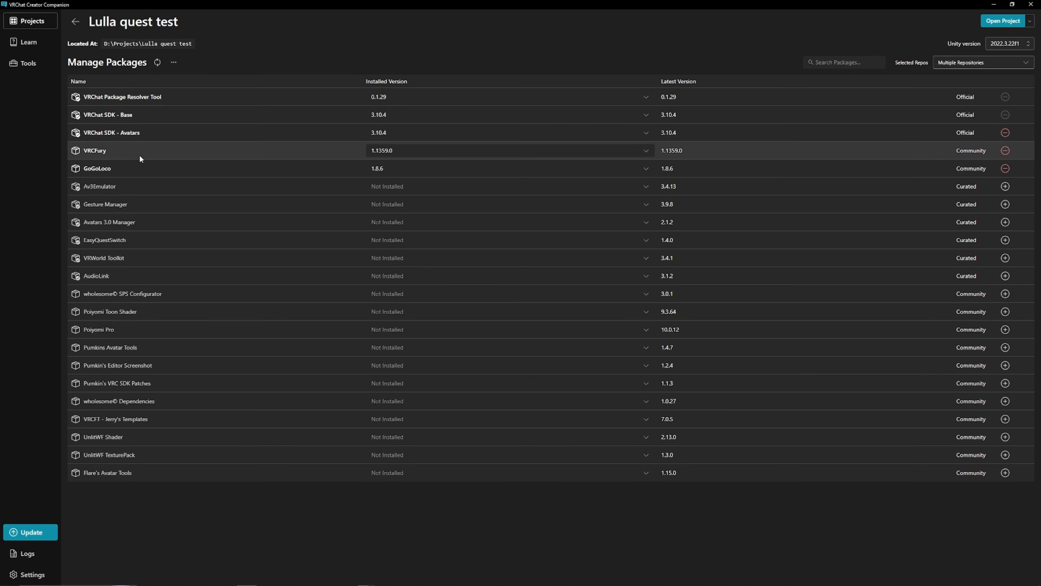
# Open the Lulla quest test project and import the Lulla by Skittie - QUEST PACKAGE with all items
pyautogui.click(995, 21)
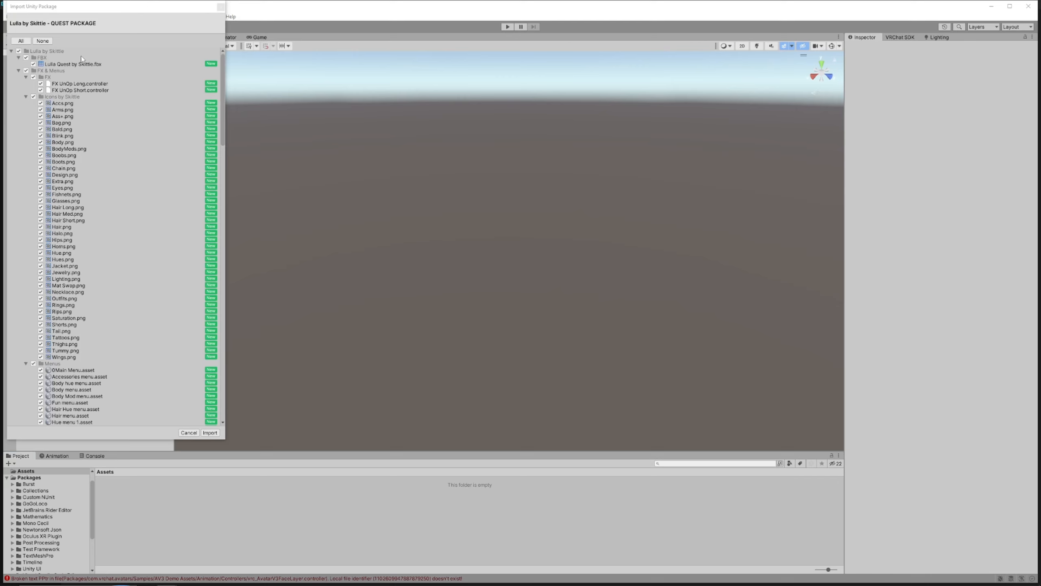
pyautogui.click(210, 433)
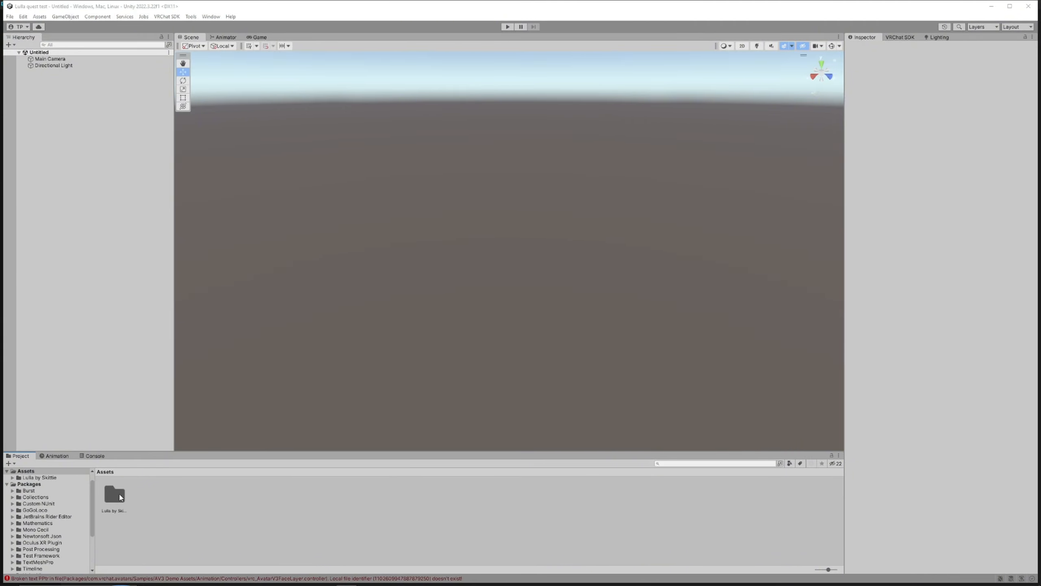
# Open the OPEN ME scene from the Lulla by Skittie Scene folder
pyautogui.doubleClick(119, 497)
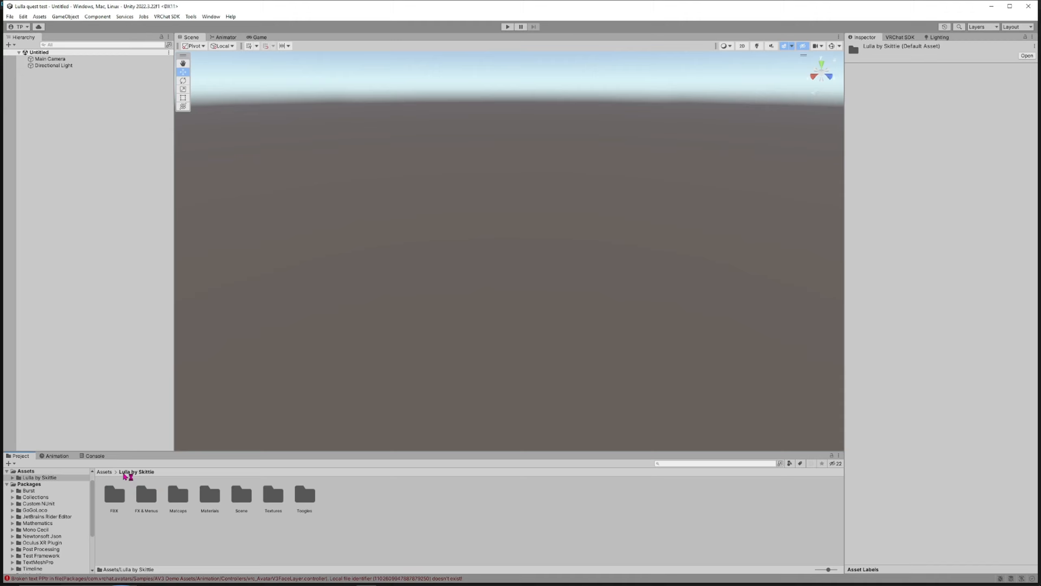
pyautogui.doubleClick(241, 494)
pyautogui.click(115, 493)
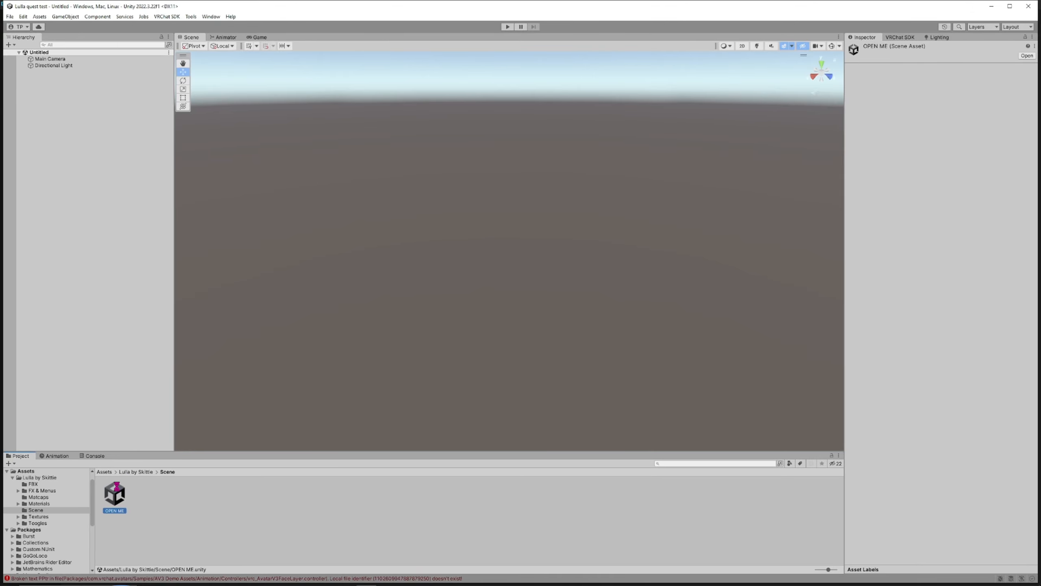
pyautogui.doubleClick(115, 494)
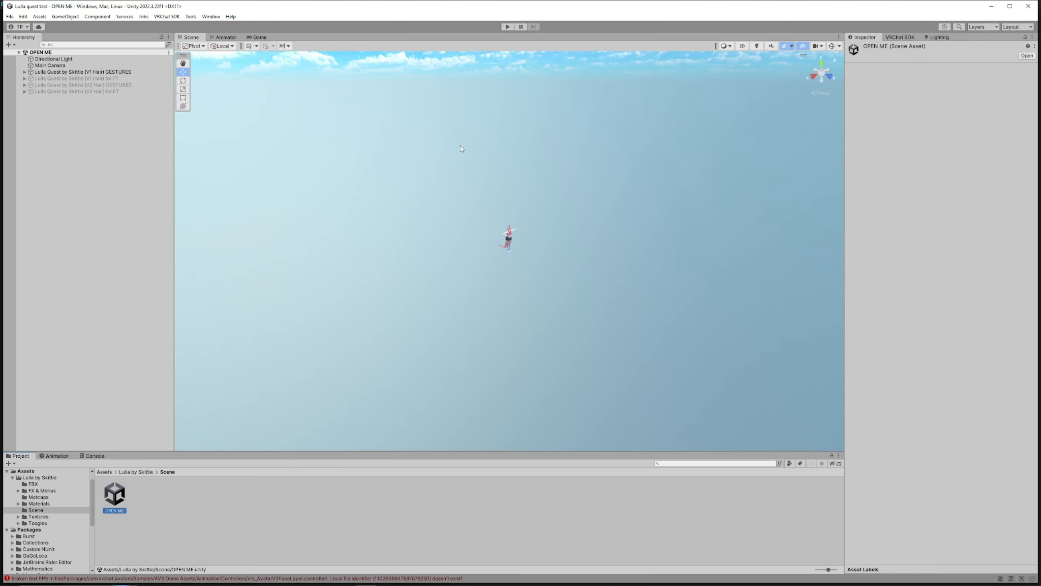
# Examine the Quest avatar variants in the hierarchy and their components, including the VRCFury Gestures object
pyautogui.keyDown('alt'); pyautogui.moveTo(384, 190); pyautogui.dragTo(368, 149, button='right'); pyautogui.keyUp('alt')
pyautogui.moveTo(492, 166); pyautogui.dragTo(407, 158, button='right')
pyautogui.scroll(-5, 470, 168)
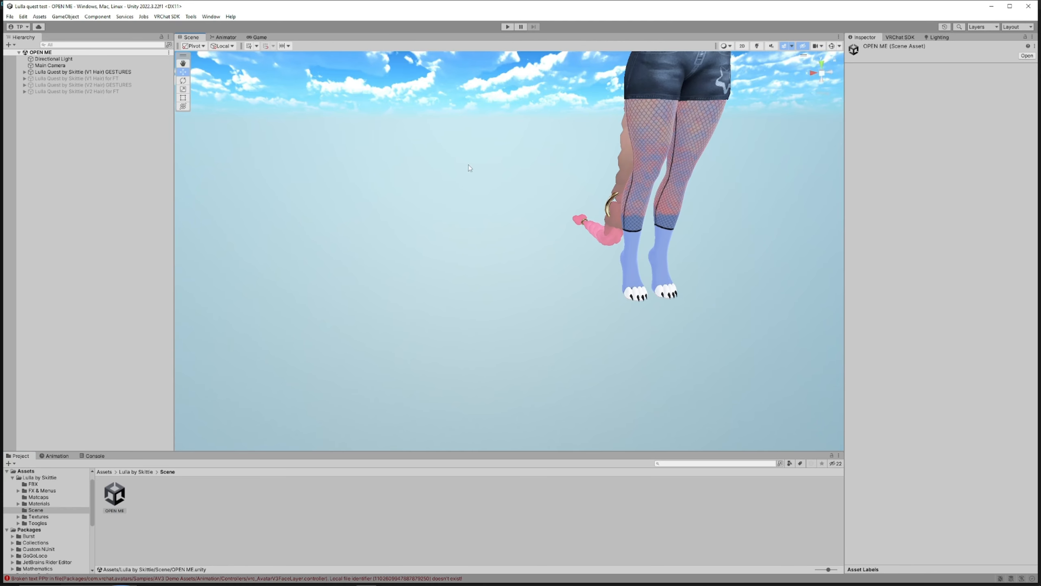
pyautogui.moveTo(544, 151); pyautogui.dragTo(385, 341, button='middle')
pyautogui.scroll(2, 400, 328)
pyautogui.moveTo(451, 341); pyautogui.dragTo(430, 326, button='right')
pyautogui.moveTo(430, 327); pyautogui.dragTo(425, 292, button='middle')
pyautogui.click(70, 71)
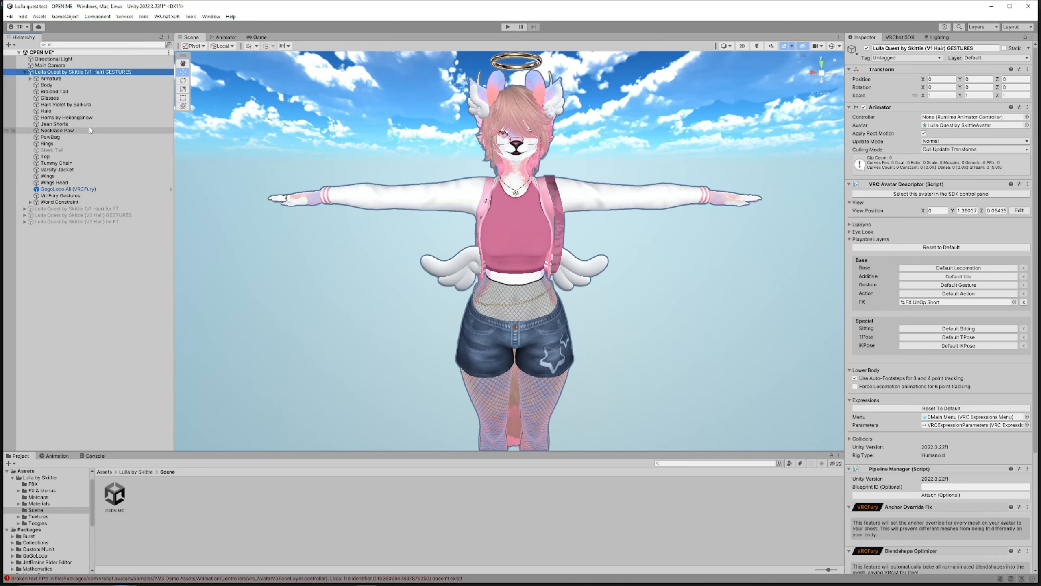
pyautogui.click(24, 208)
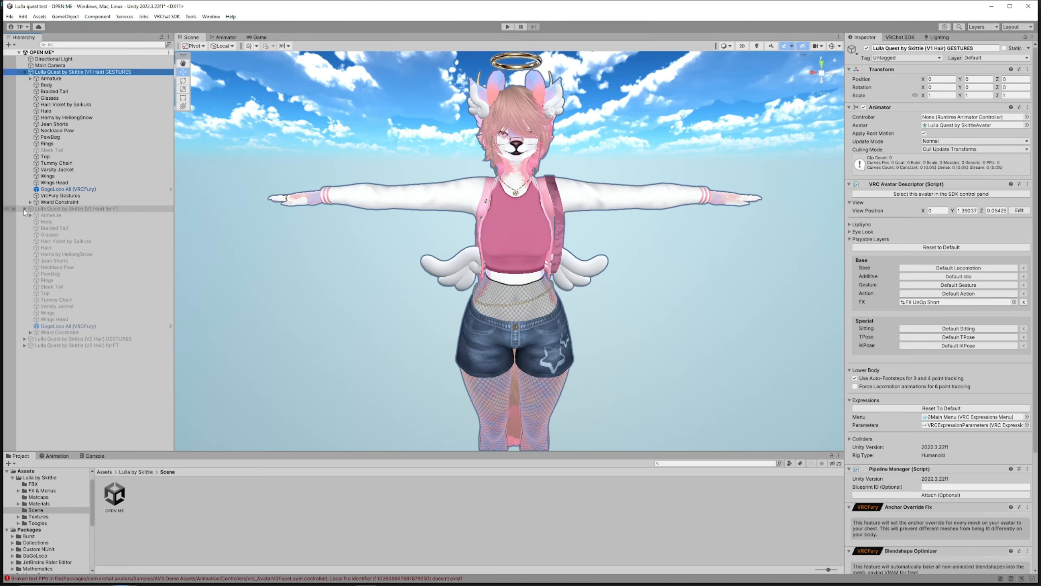
pyautogui.click(66, 195)
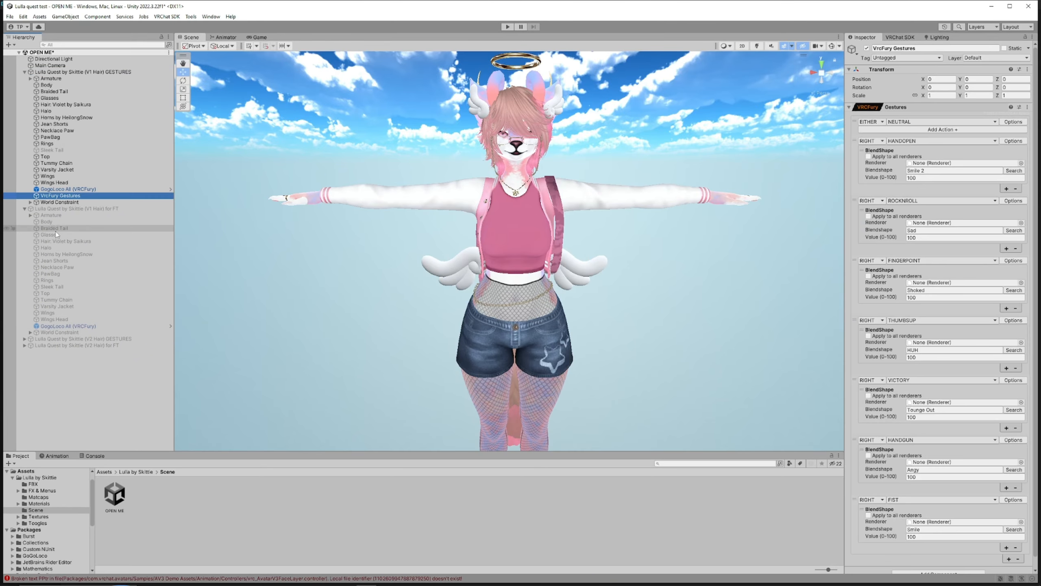
pyautogui.click(25, 208)
pyautogui.click(67, 72)
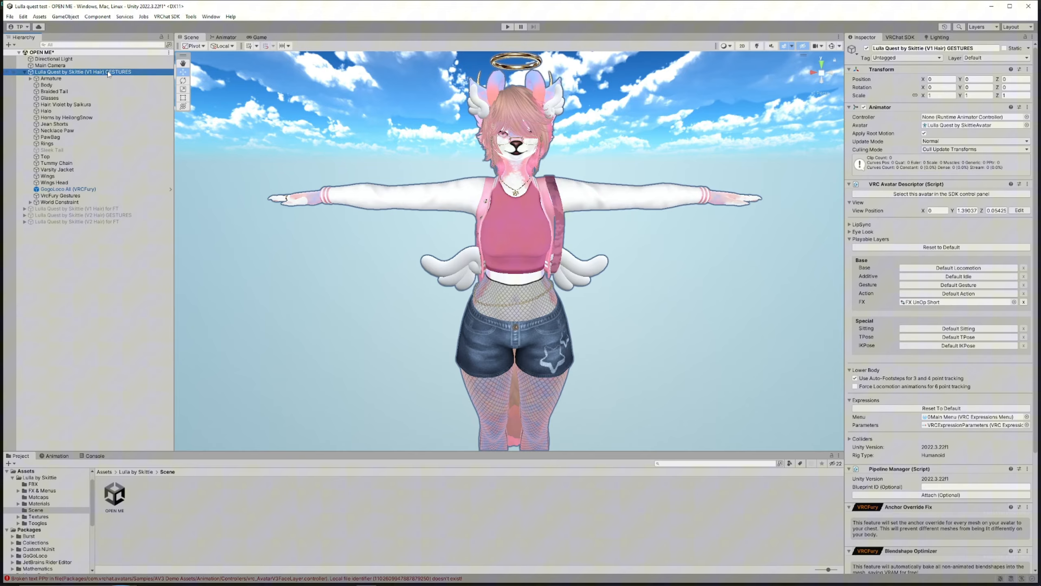
pyautogui.click(75, 77)
pyautogui.click(70, 73)
pyautogui.click(98, 215)
pyautogui.click(80, 72)
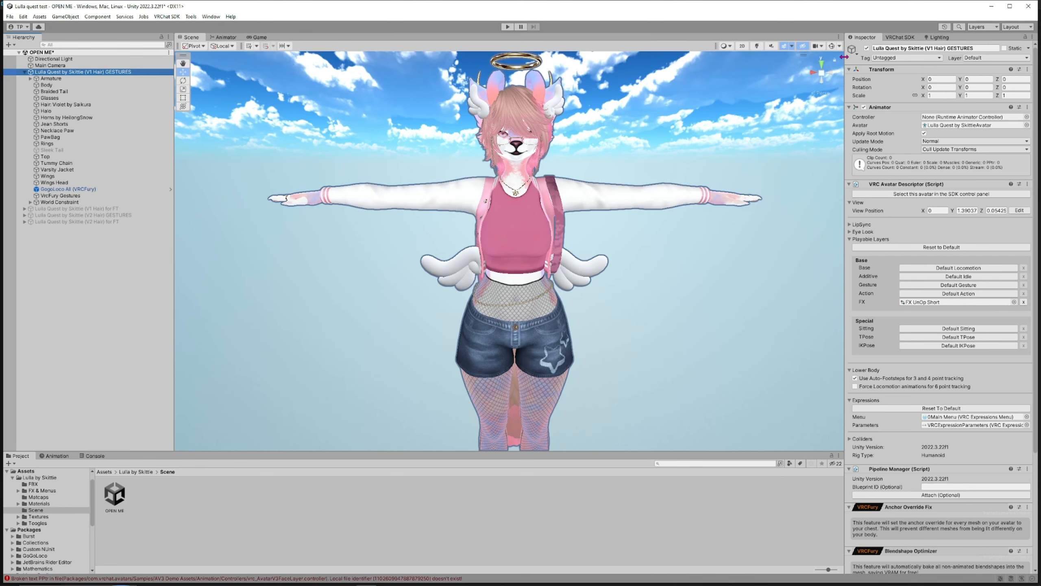
# Deactivate the Lulla Quest by Skittie (V1 Hair) GESTURES avatar and activate the (V2 Hair) GESTURES variant
pyautogui.moveTo(845, 61); pyautogui.dragTo(779, 58)
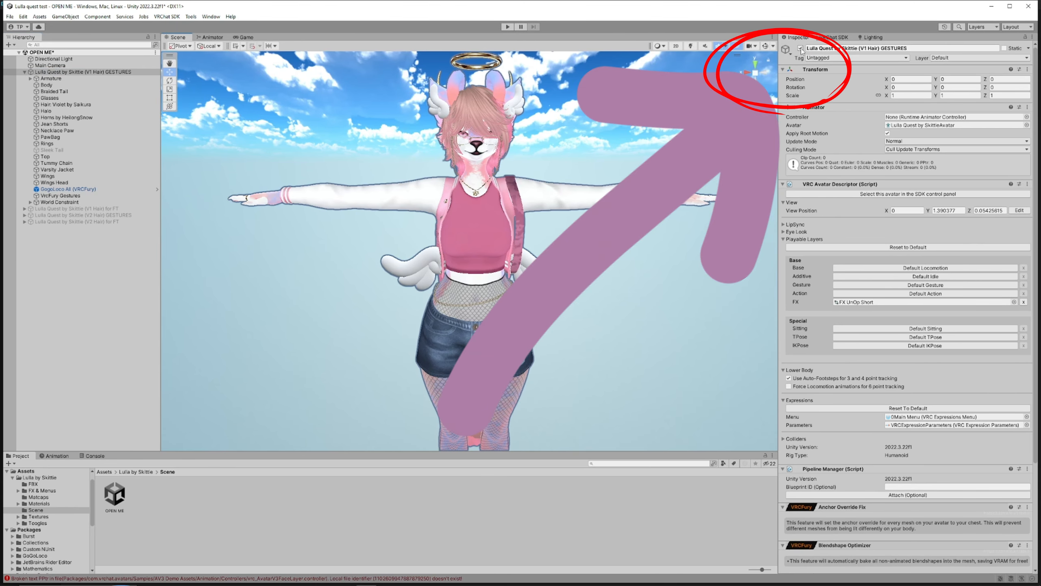
pyautogui.click(800, 48)
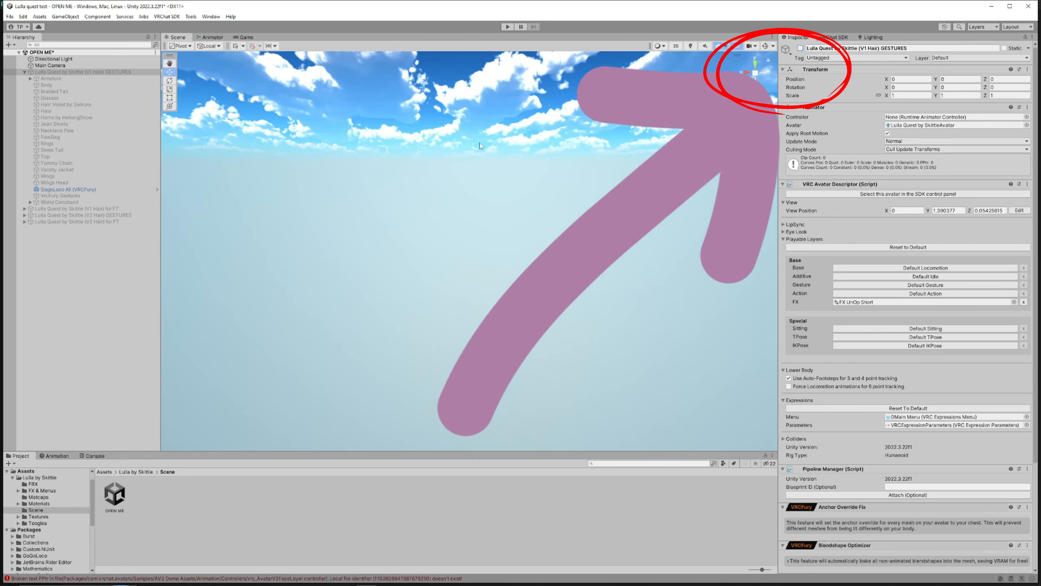
pyautogui.click(106, 216)
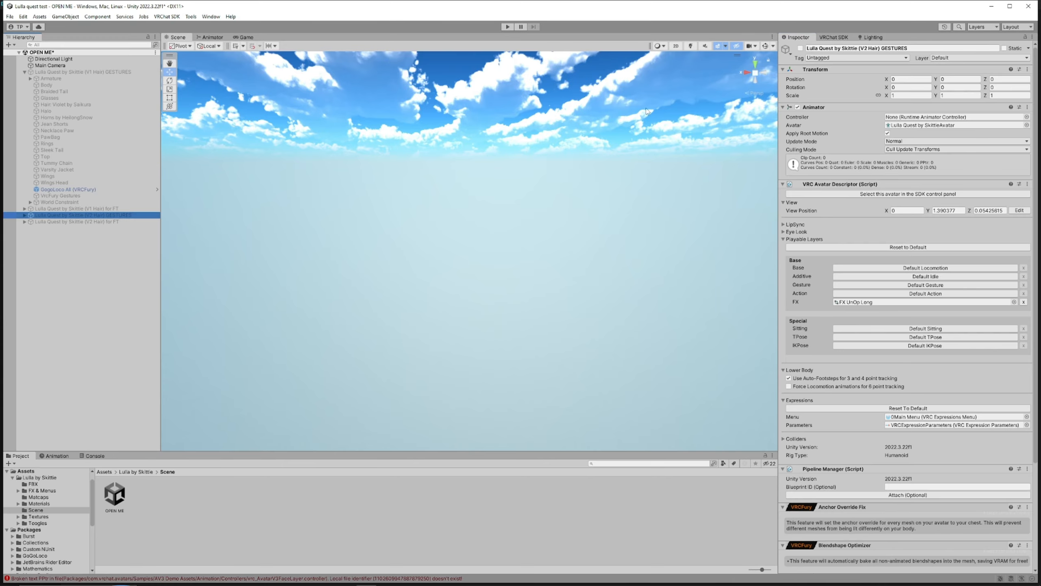
pyautogui.click(800, 48)
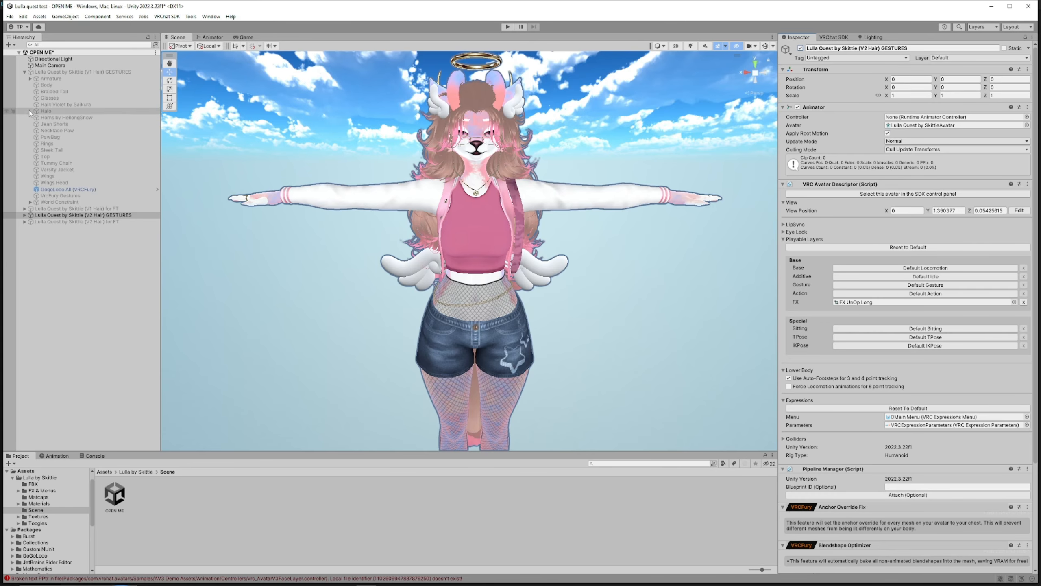
# Open the VRChat SDK panel and sign in to the VRChat account
pyautogui.click(25, 72)
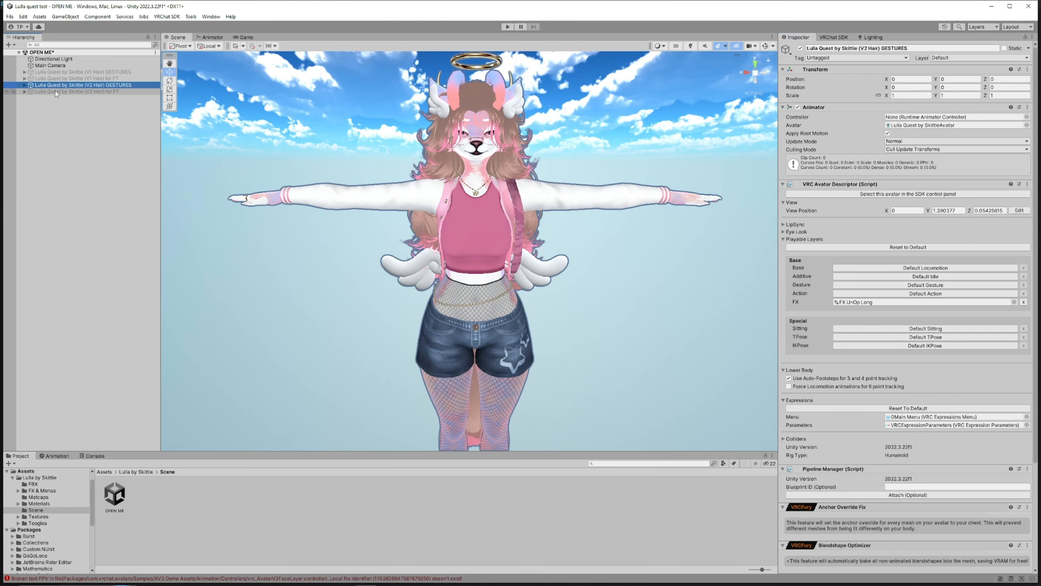
pyautogui.click(834, 37)
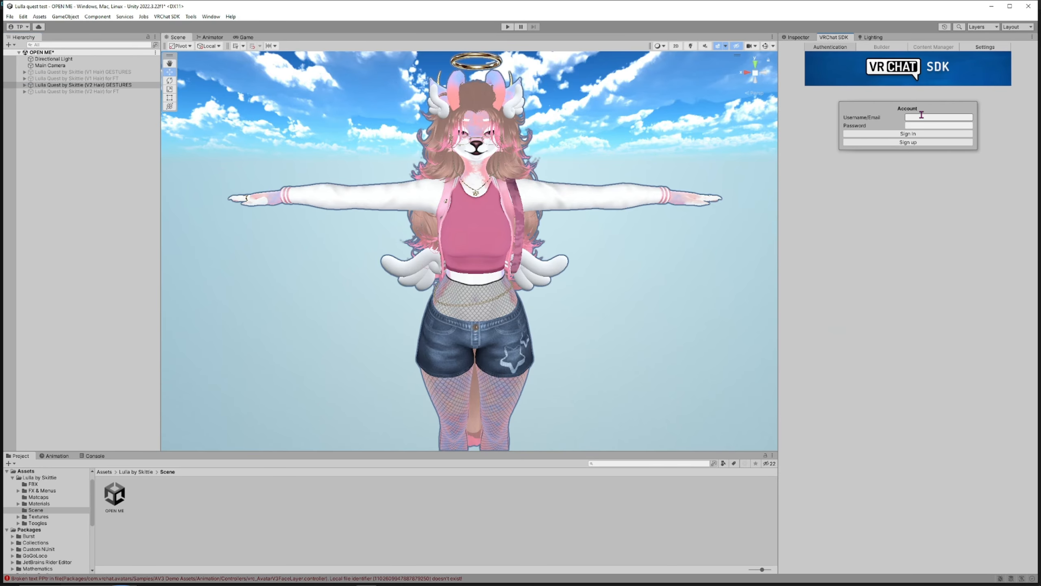
pyautogui.click(922, 116)
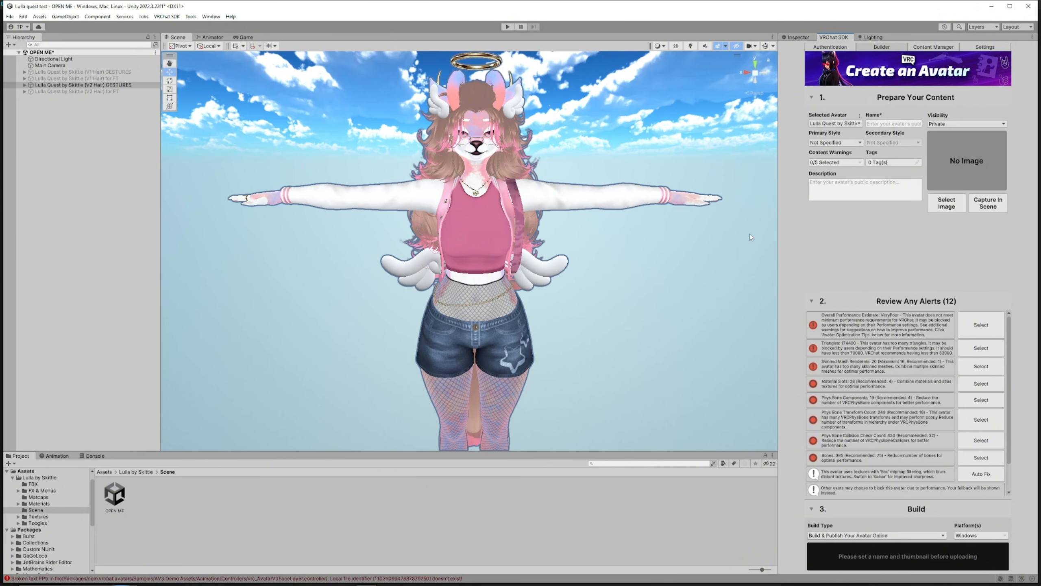
# Switch the build platform to Android only, confirming the build target switch
pyautogui.click(967, 537)
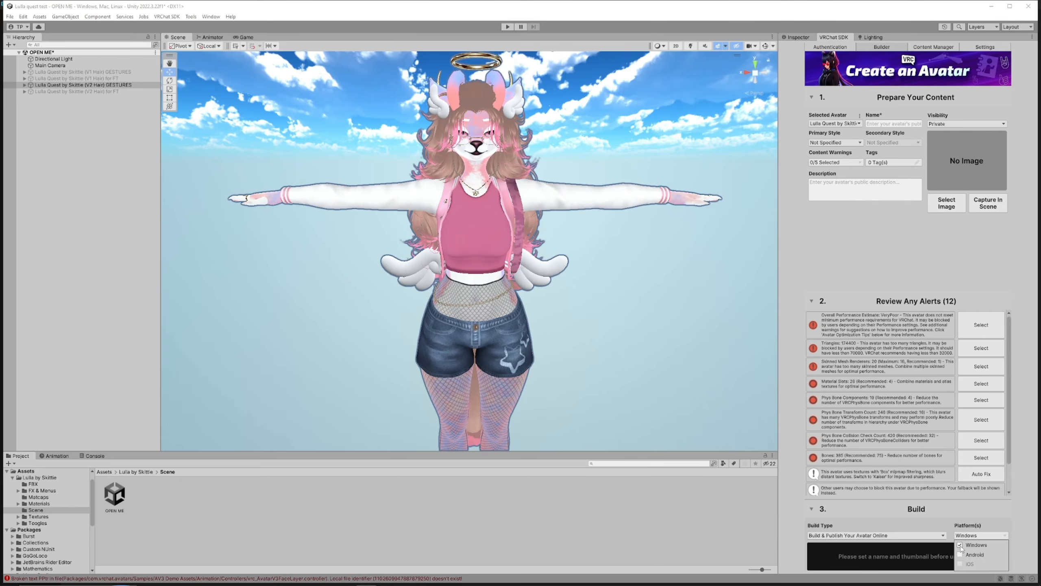
pyautogui.click(961, 546)
pyautogui.click(961, 554)
pyautogui.click(1018, 517)
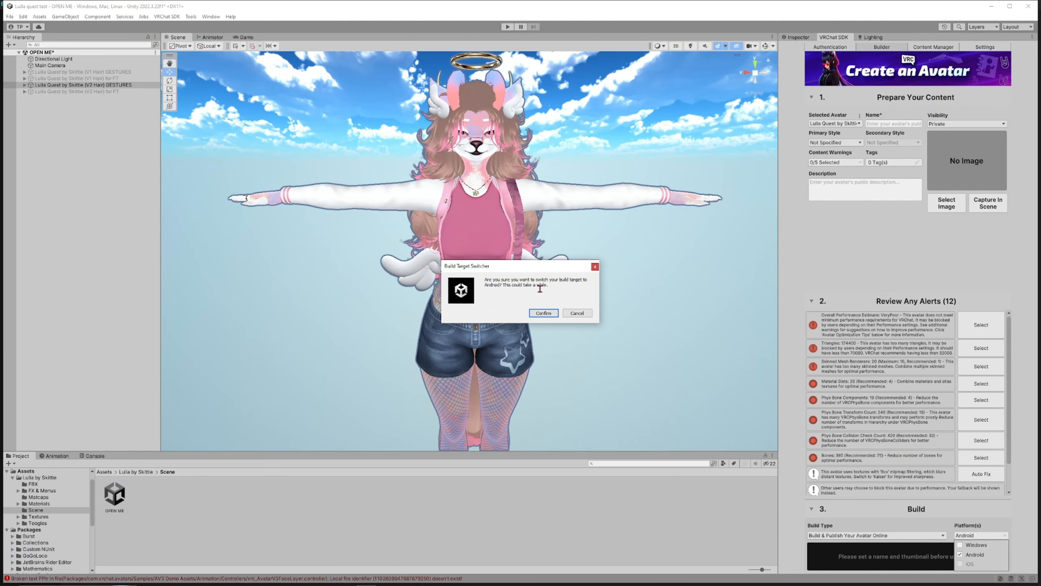
pyautogui.click(543, 313)
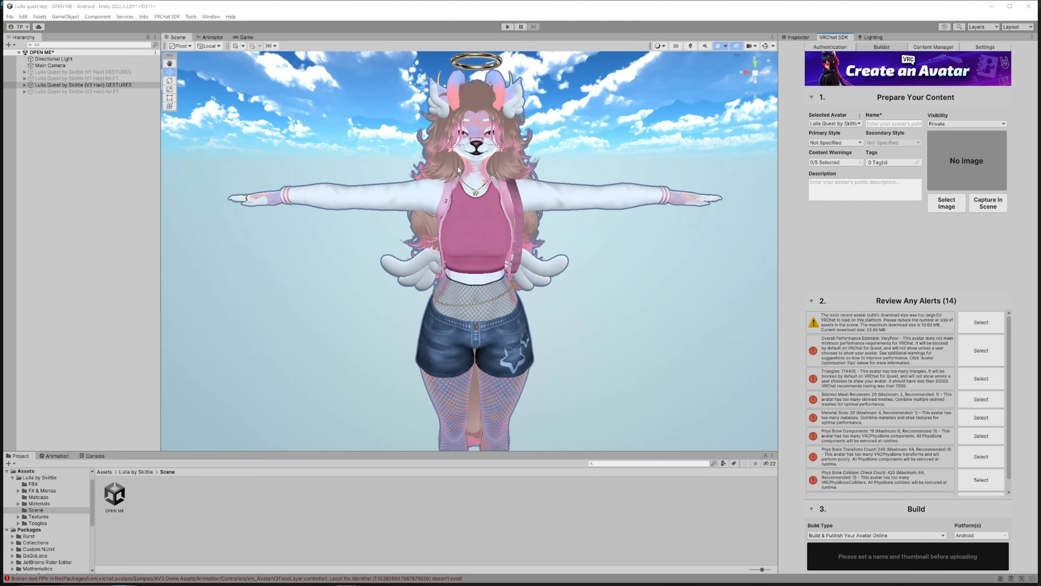
# Open the Content Manager to view the account's uploaded avatars
pyautogui.click(941, 47)
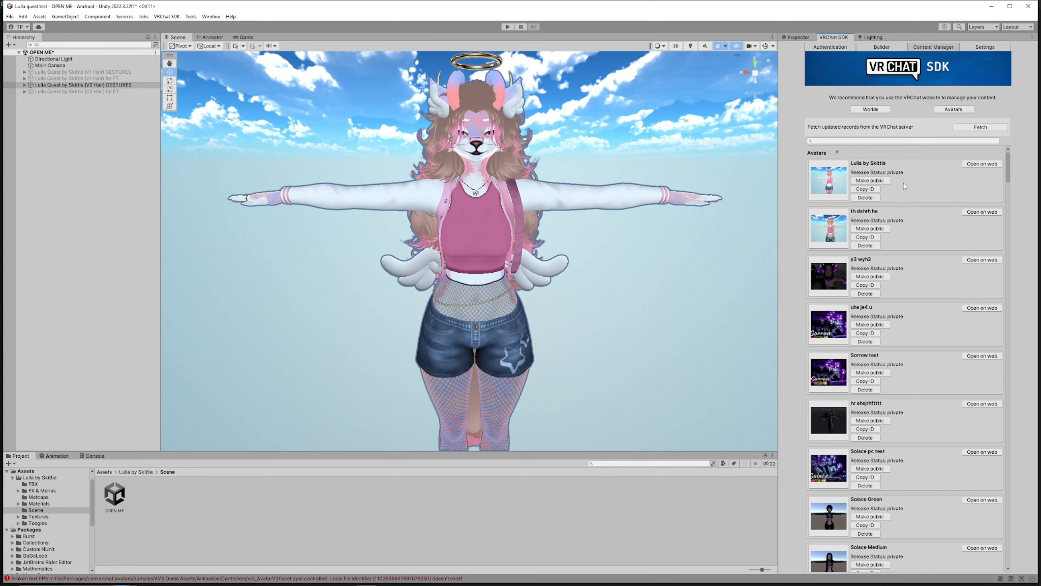
# Copy the Lulla by Skittle avatar's ID and attach it as the Blueprint ID in the Quest avatar's Pipeline Manager
pyautogui.click(876, 189)
pyautogui.click(876, 190)
pyautogui.click(793, 38)
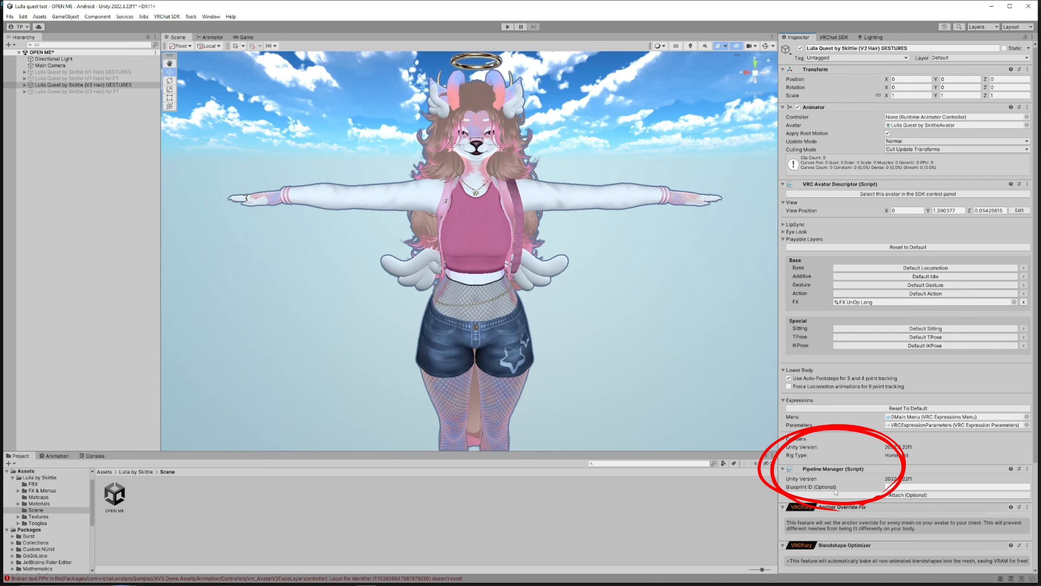
pyautogui.click(907, 487)
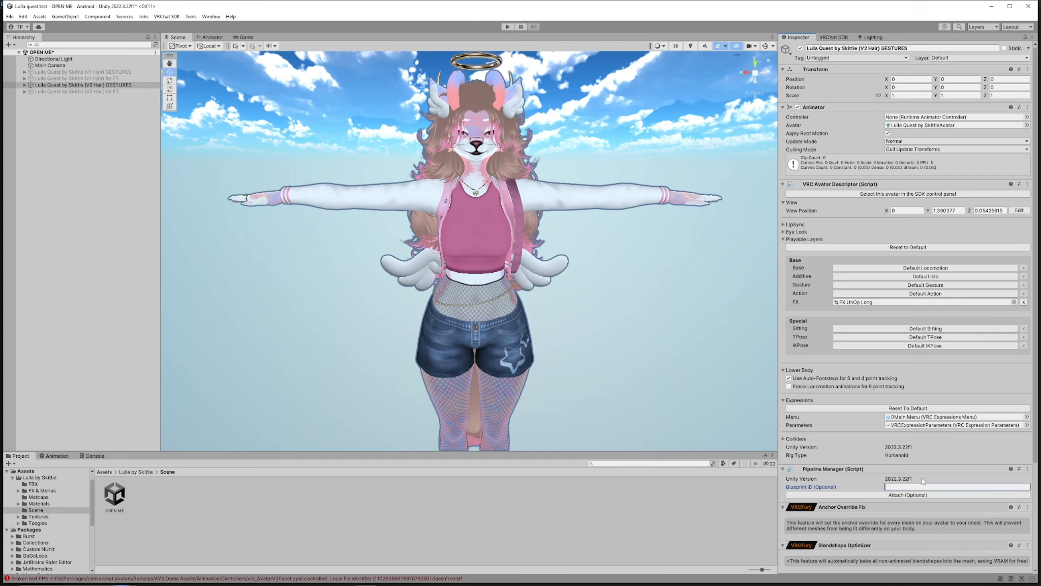
pyautogui.write('avtr_58209f23-b3c4-48d3-879d-1ebf175460e6')
pyautogui.click(900, 495)
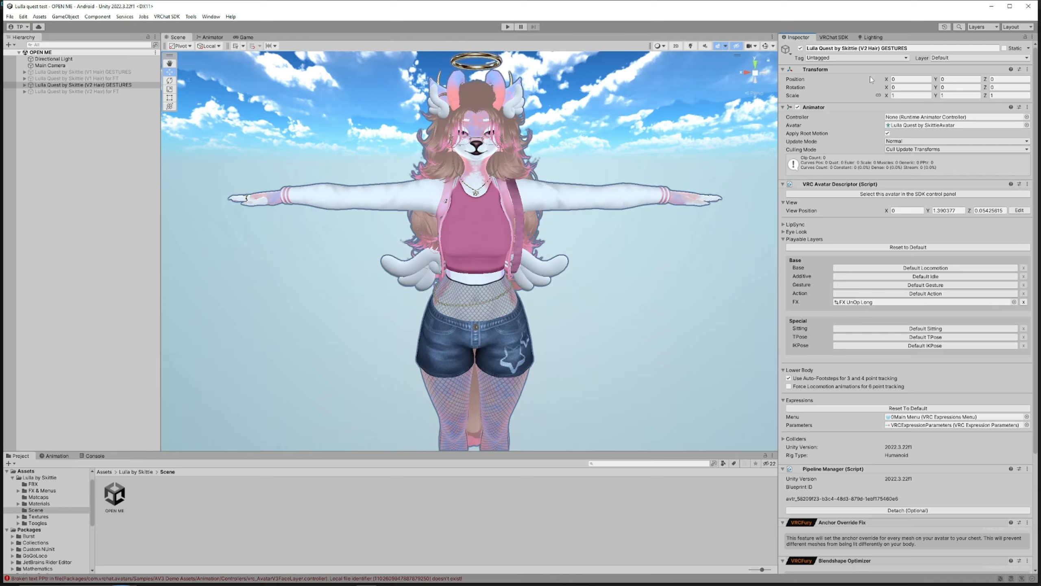
# Build and publish the Quest avatar for Android, accepting the copyright ownership agreement
pyautogui.click(834, 37)
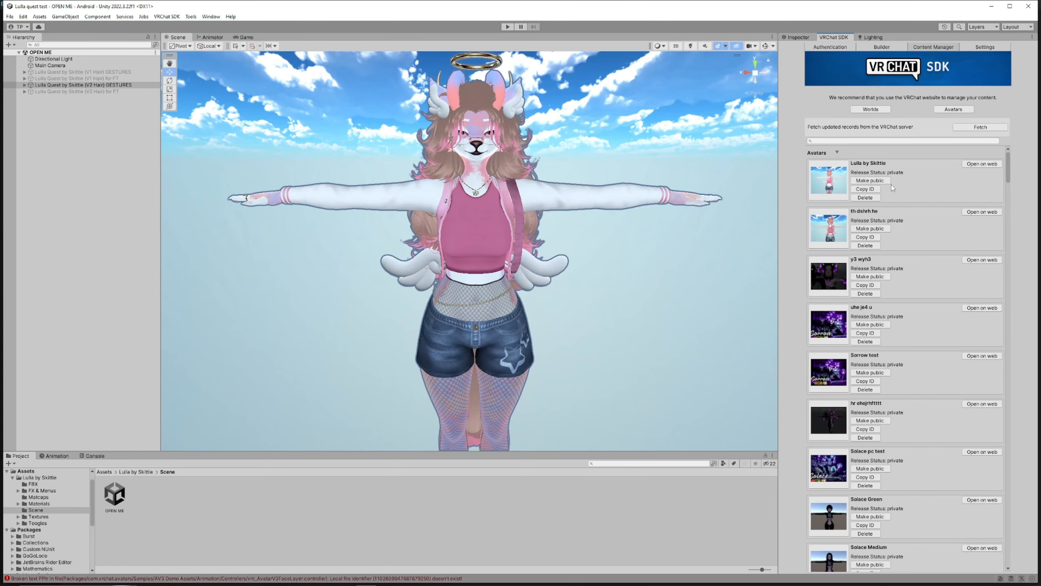
pyautogui.click(882, 47)
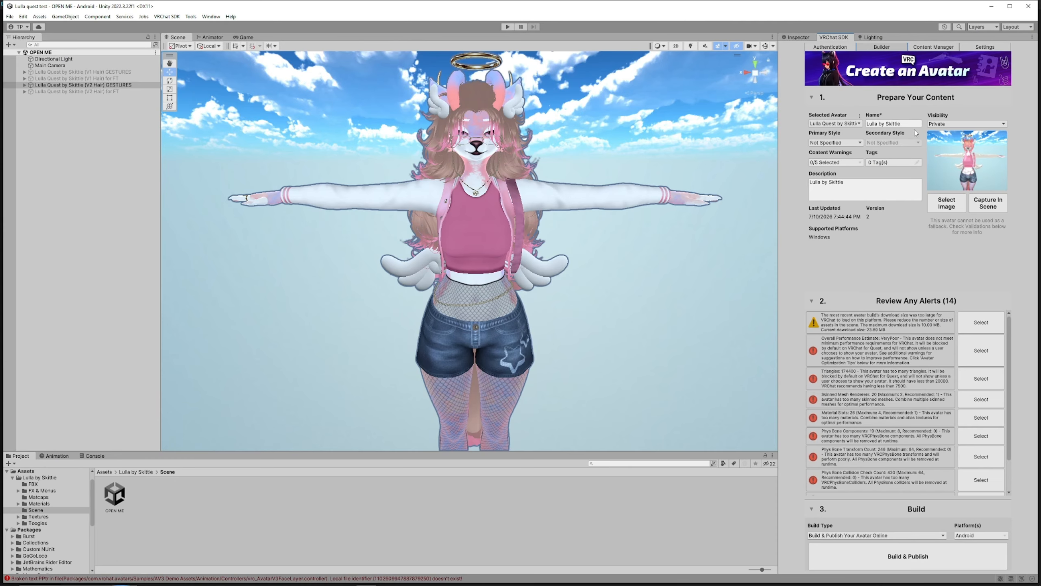
pyautogui.click(908, 559)
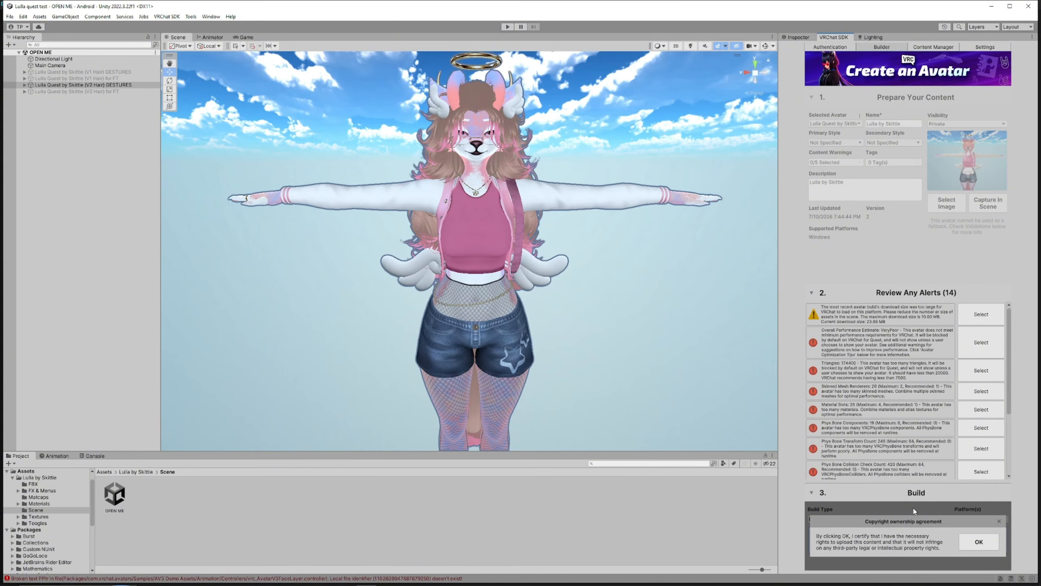
pyautogui.click(972, 544)
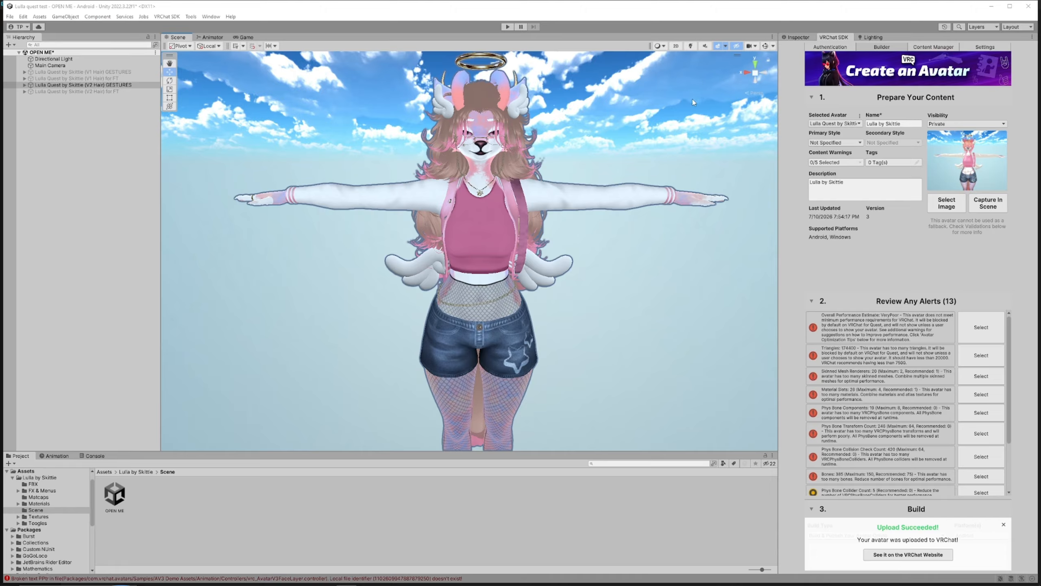
pyautogui.moveTo(705, 81); pyautogui.dragTo(262, 409)
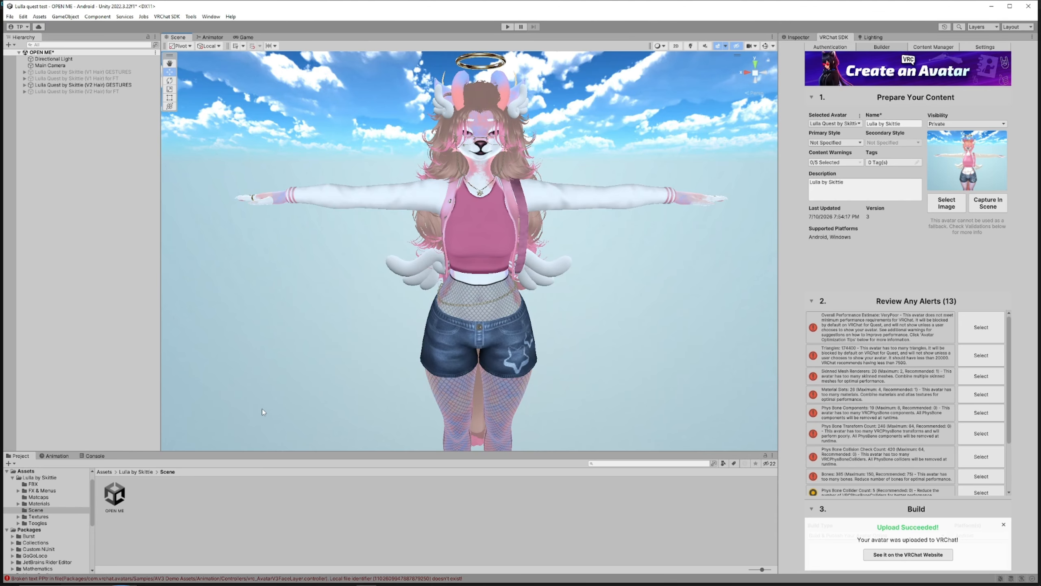